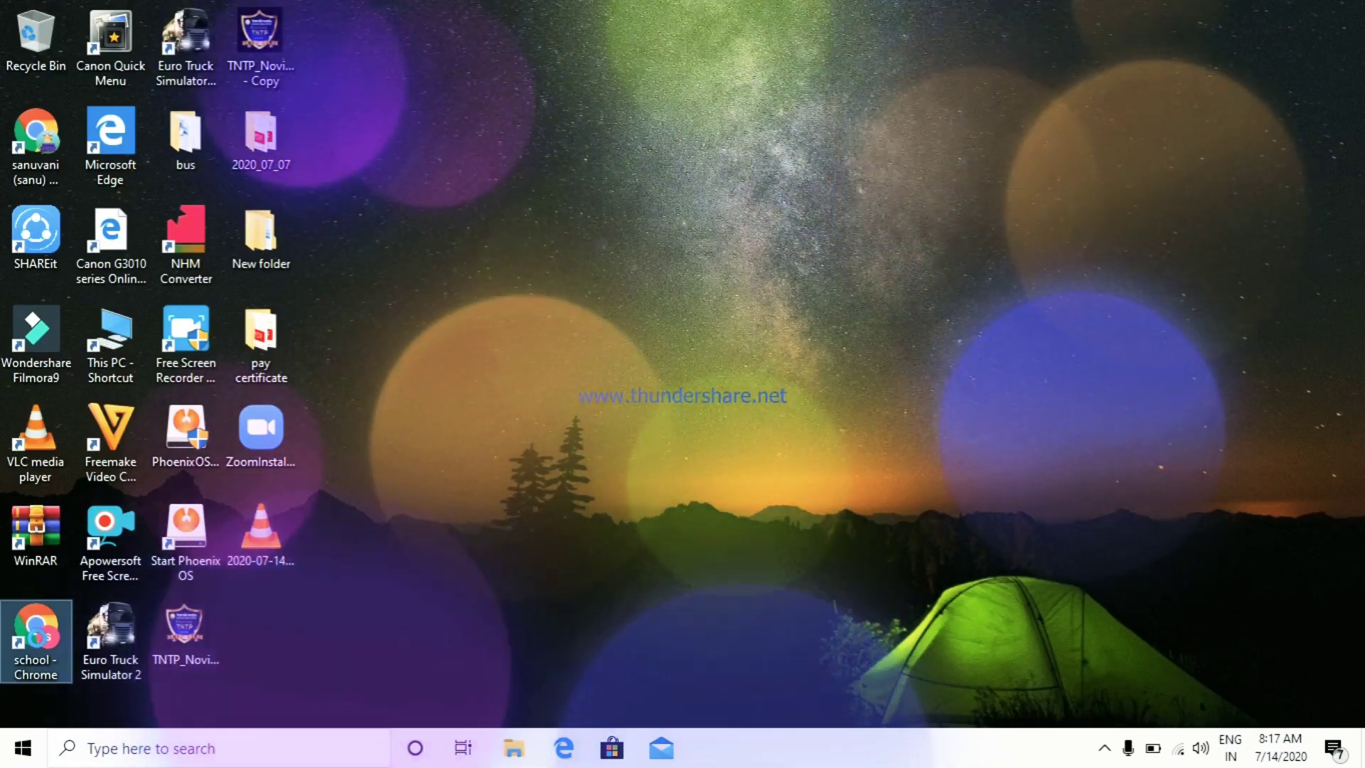
Open the "school - Chrome" desktop shortcut and search Google for "tntp login".
{"action": "right_click", "coordinate": [36, 636]}
{"action": "left_click", "coordinate": [85, 236]}
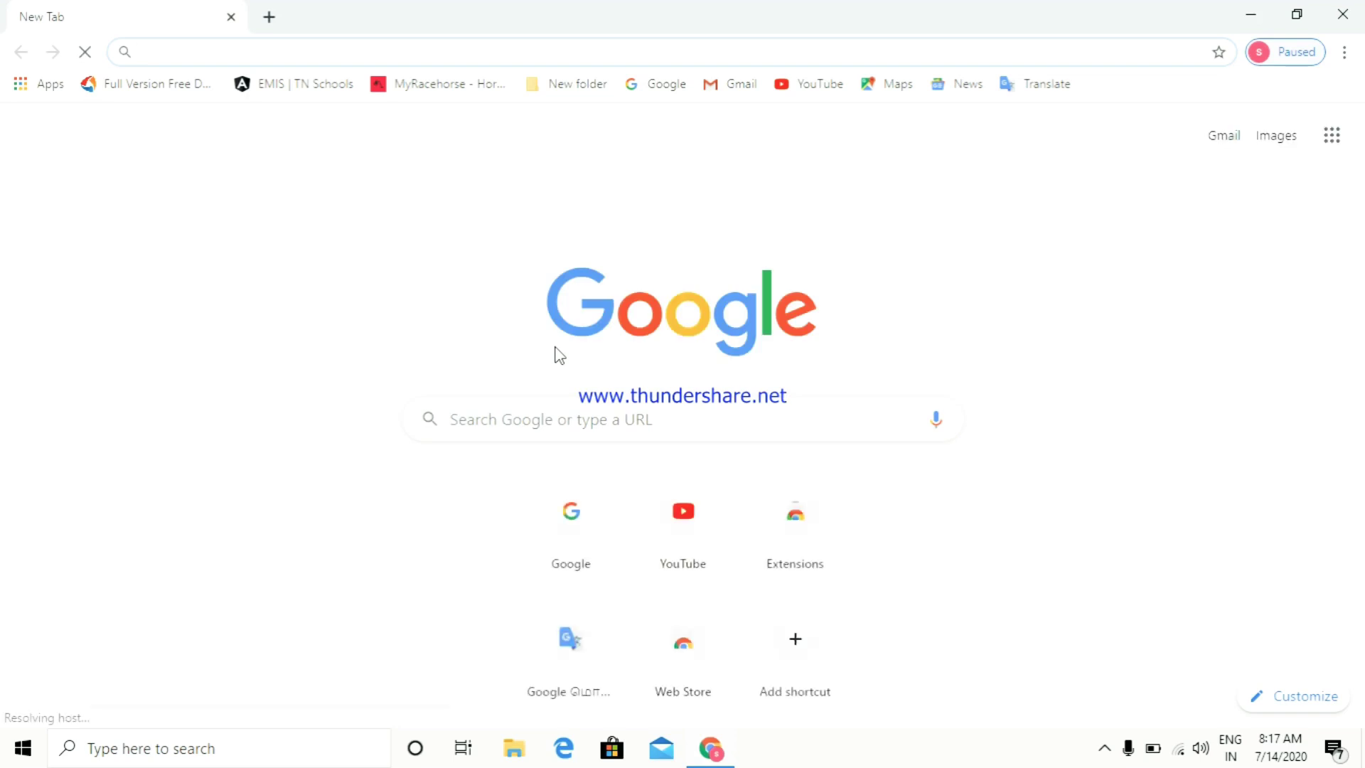
{"action": "left_click", "coordinate": [554, 437]}
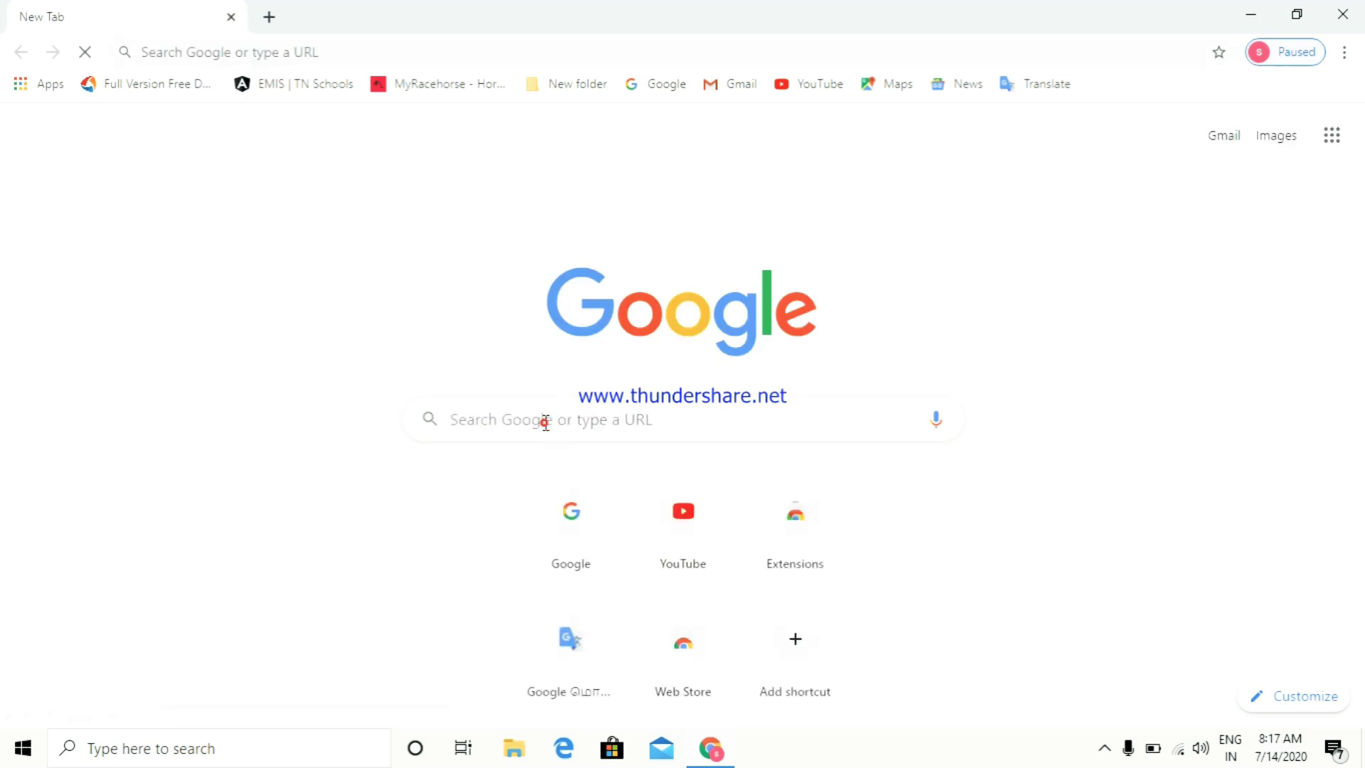
{"action": "left_click", "coordinate": [544, 422]}
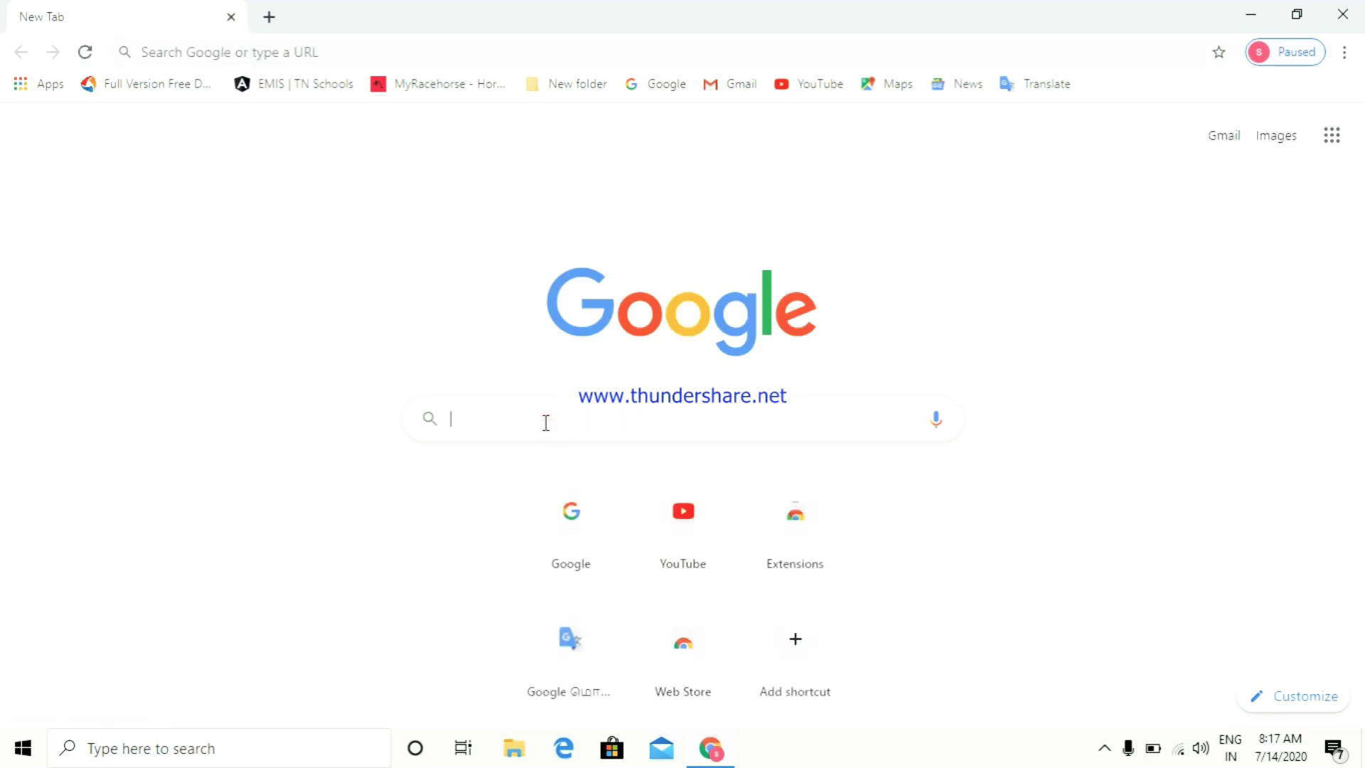
{"action": "type", "text": "t"}
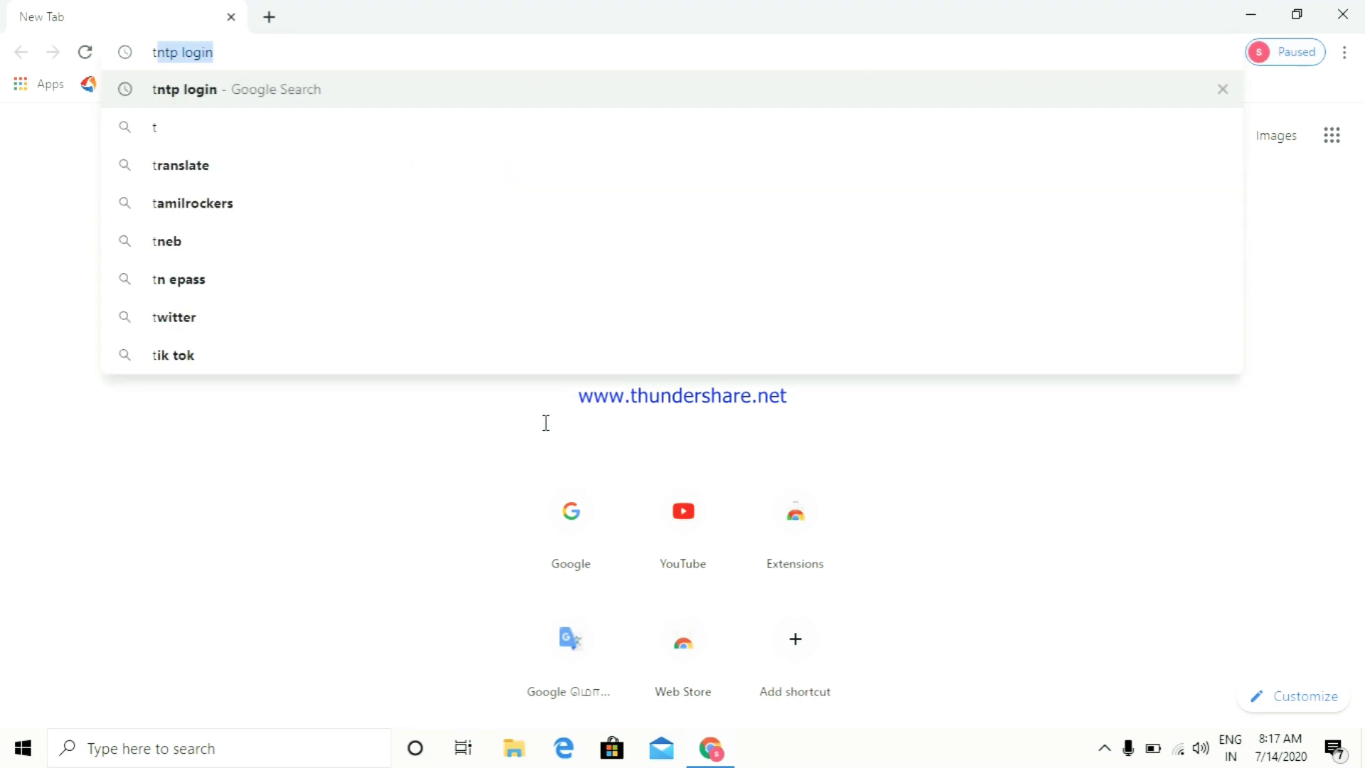
{"action": "left_click", "coordinate": [242, 96]}
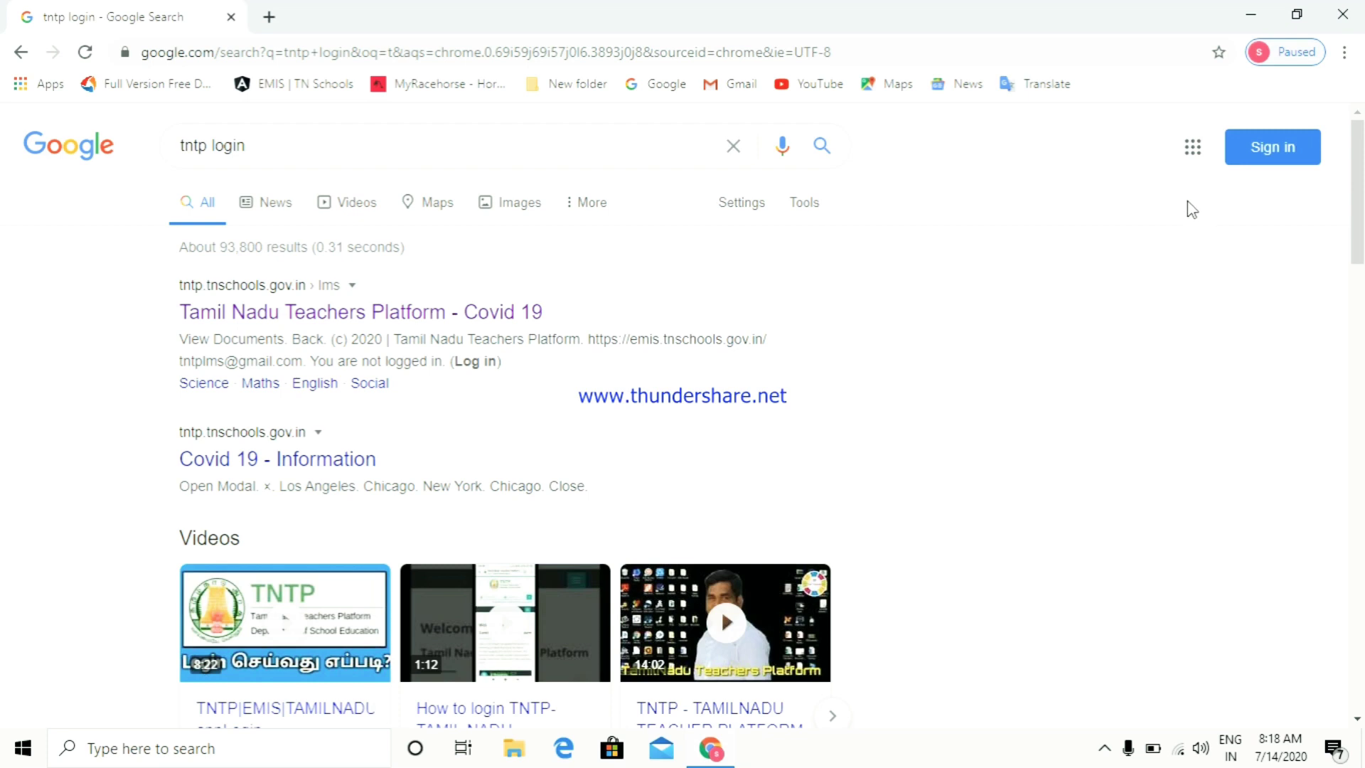
Open Chrome's advanced Languages settings, expand the Language list and start adding a language.
{"action": "left_click", "coordinate": [1345, 59]}
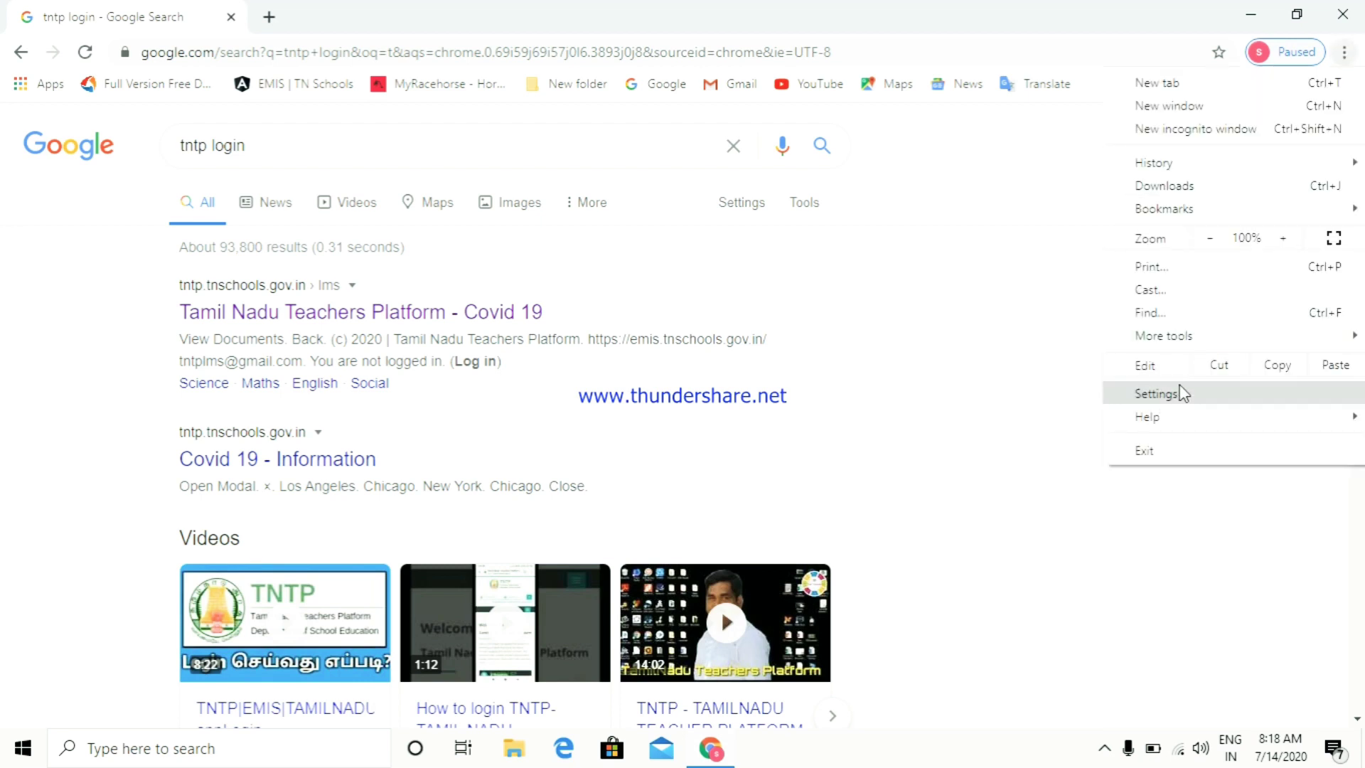
{"action": "left_click", "coordinate": [1156, 394]}
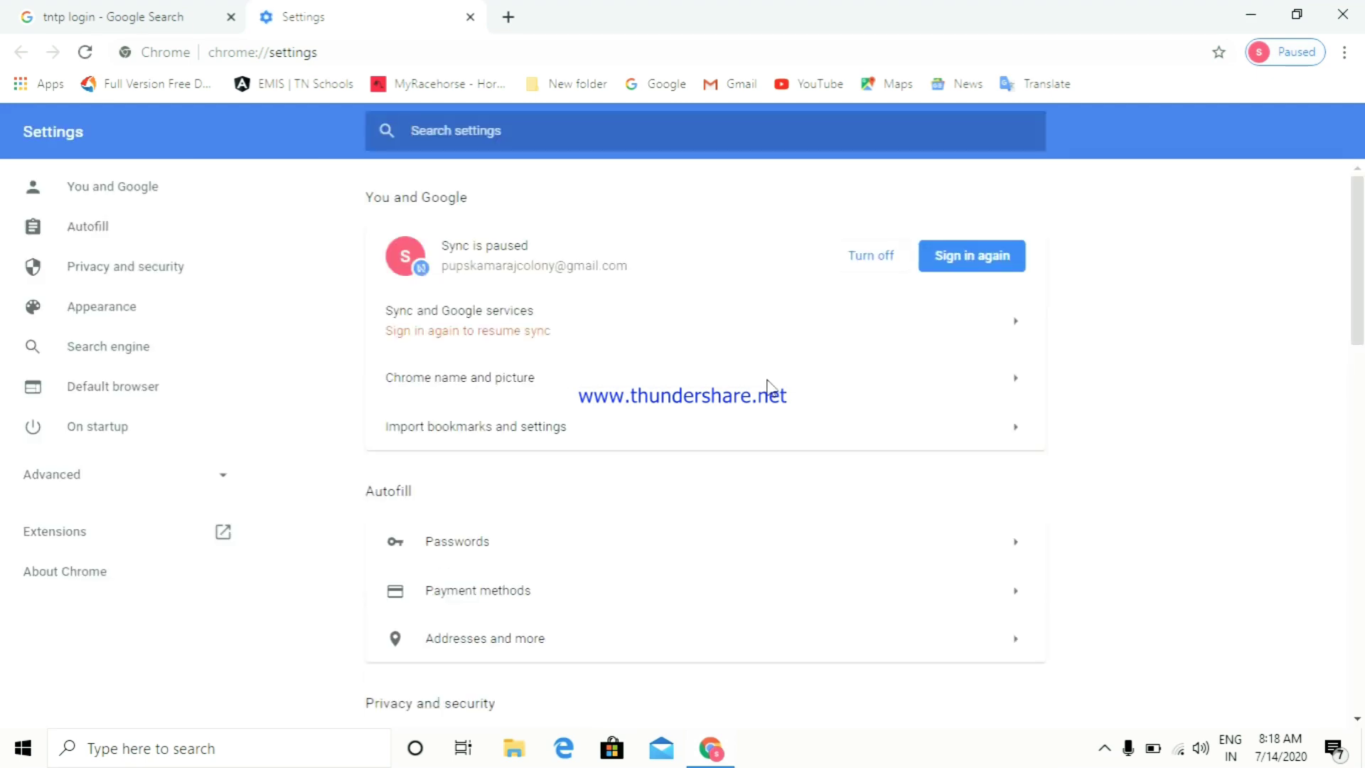
{"action": "left_click", "coordinate": [71, 476]}
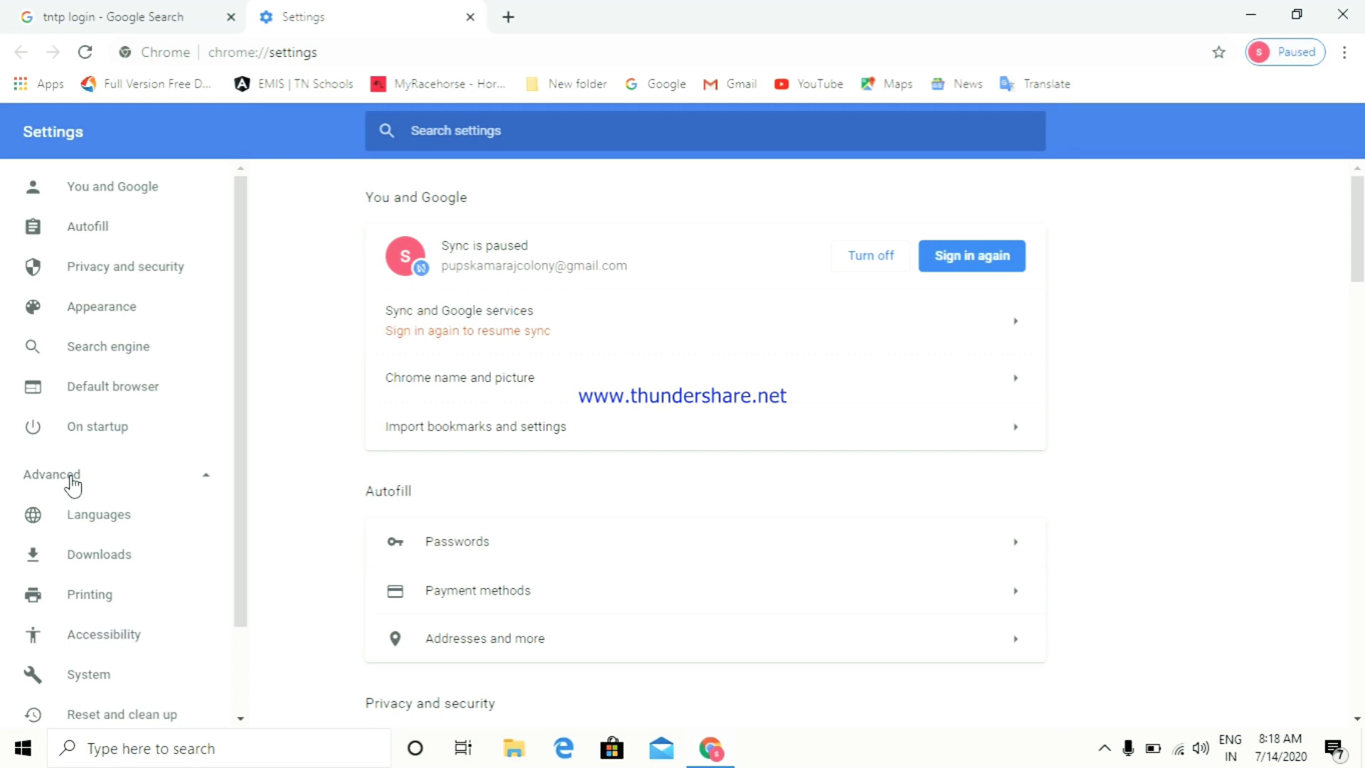
{"action": "left_click", "coordinate": [90, 522]}
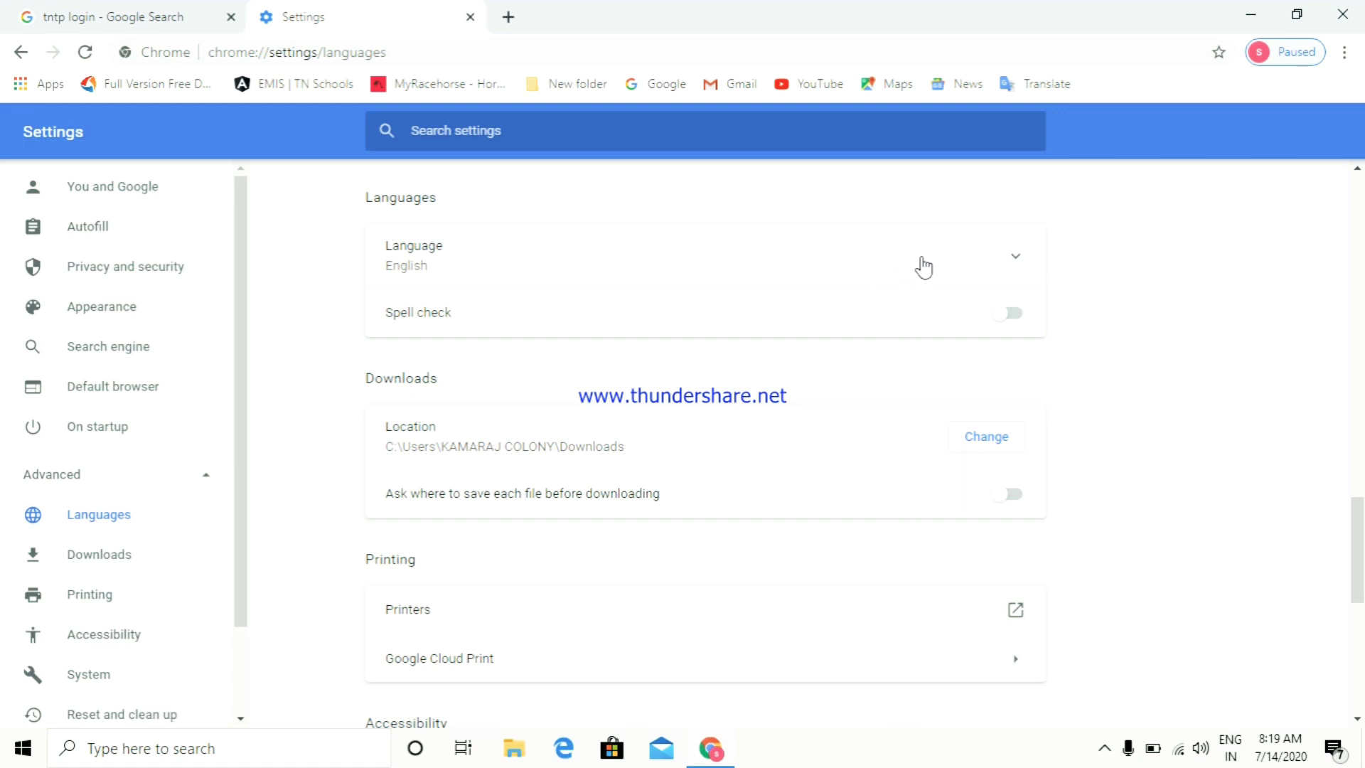
{"action": "left_click", "coordinate": [1004, 262]}
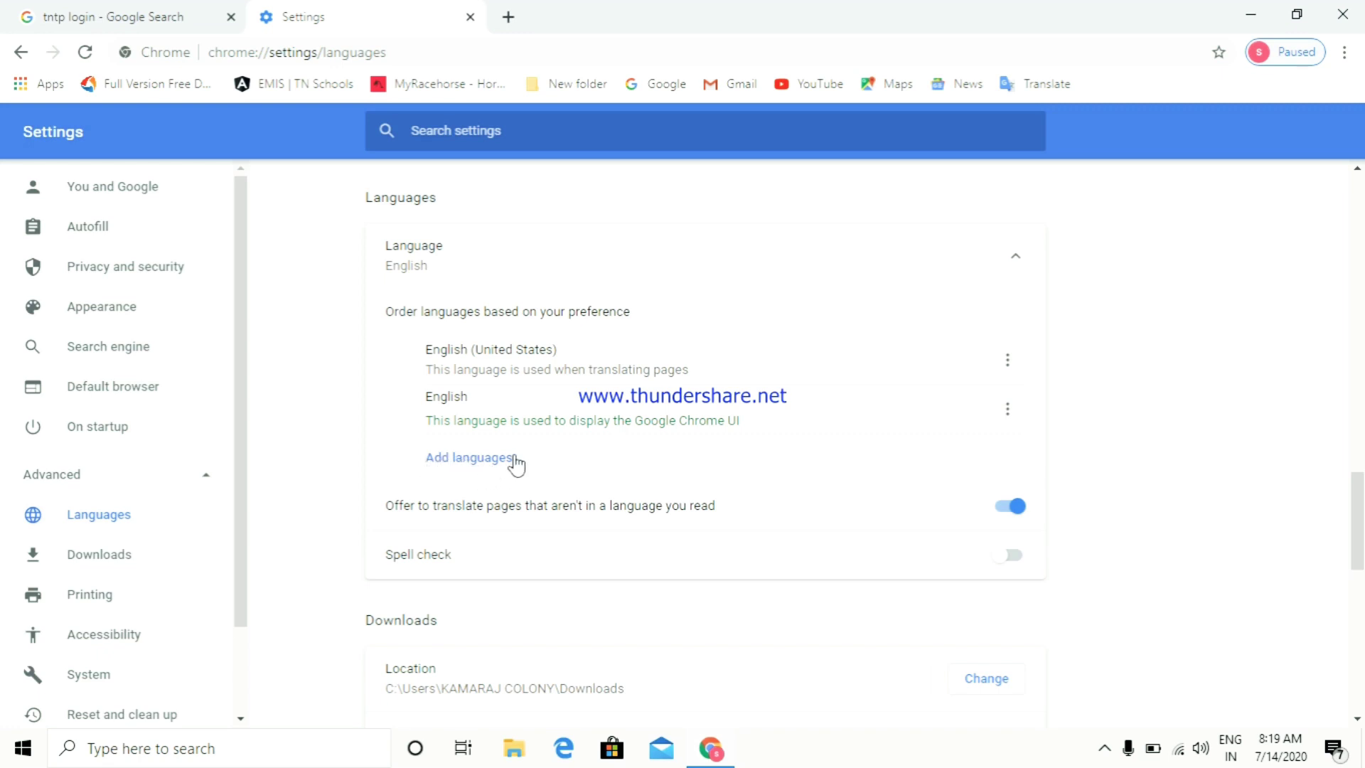
{"action": "left_click", "coordinate": [460, 461]}
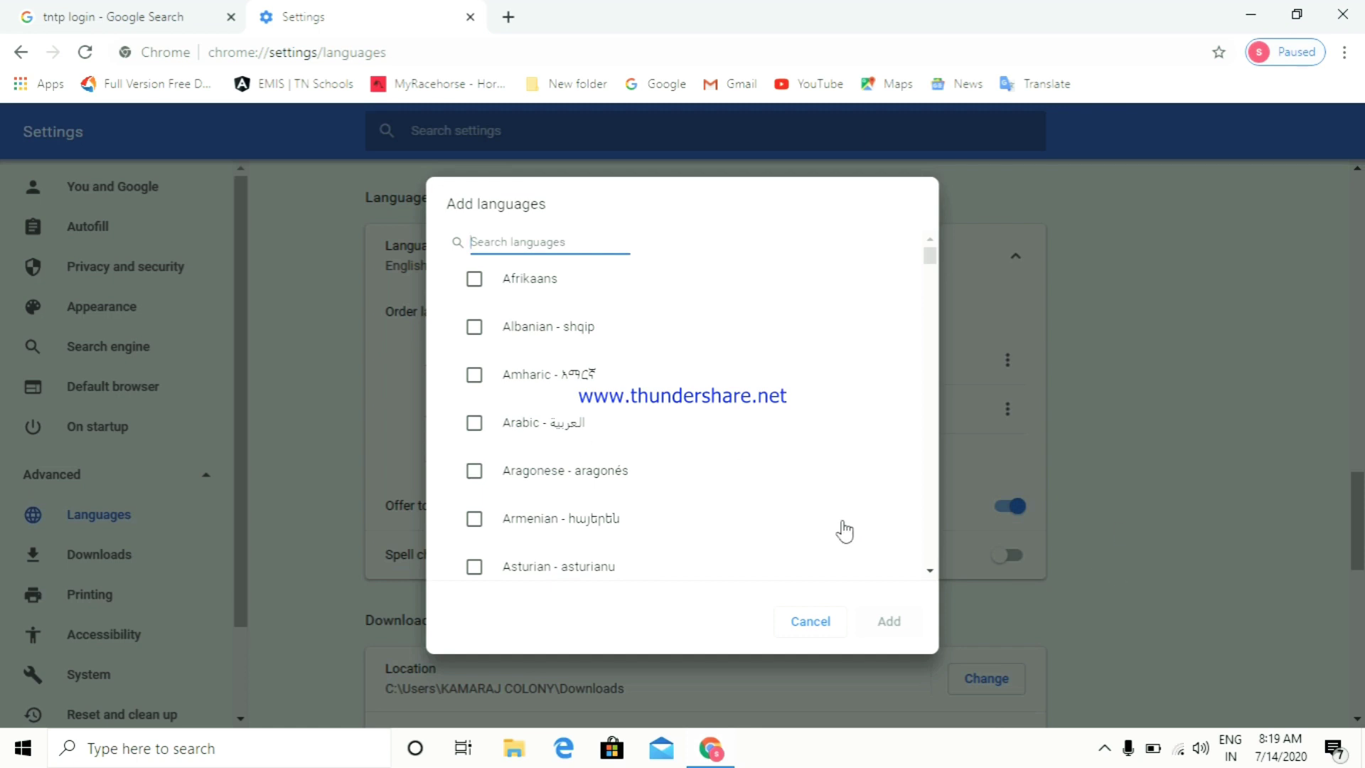
Look through the alphabetical list of languages that can be added.
{"action": "scroll", "coordinate": [930, 574], "scroll_direction": "down", "scroll_amount": 5}
{"action": "left_click", "coordinate": [929, 572]}
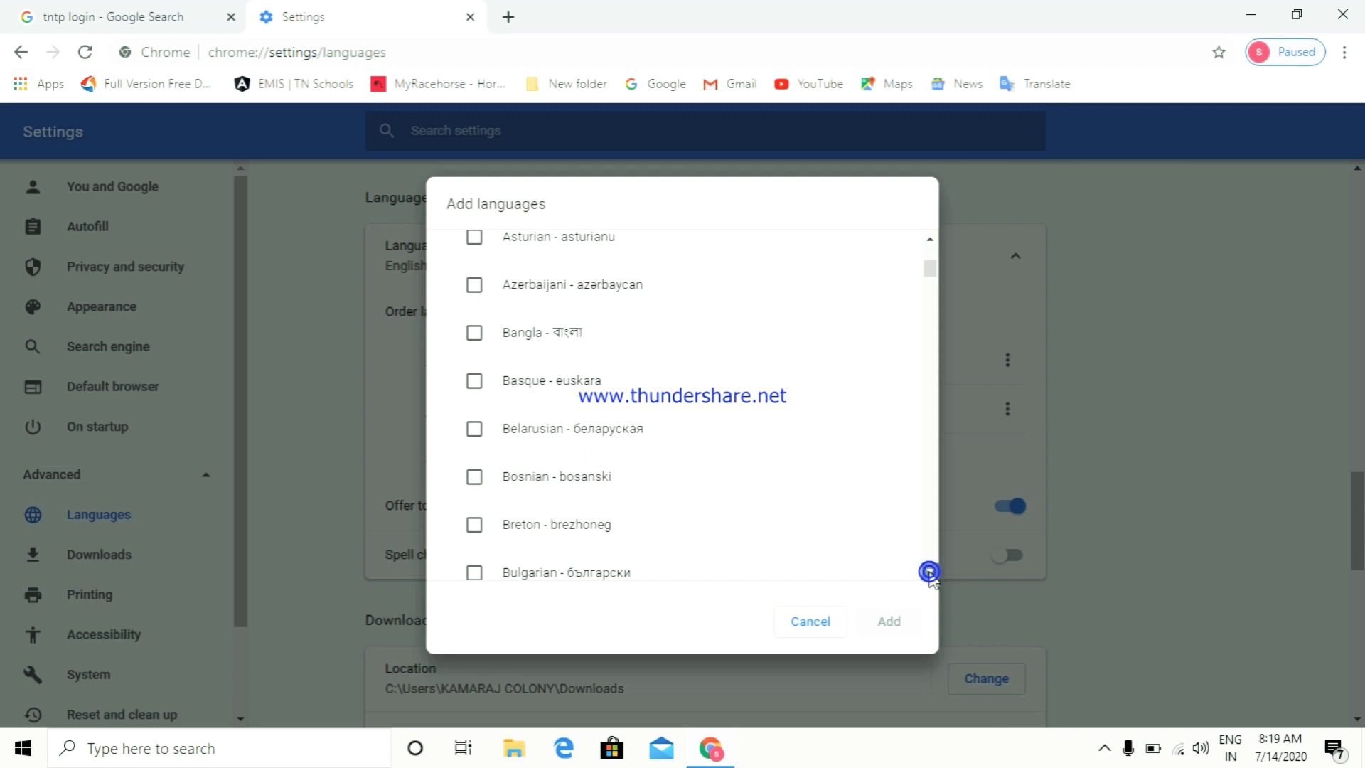
{"action": "left_click", "coordinate": [929, 572]}
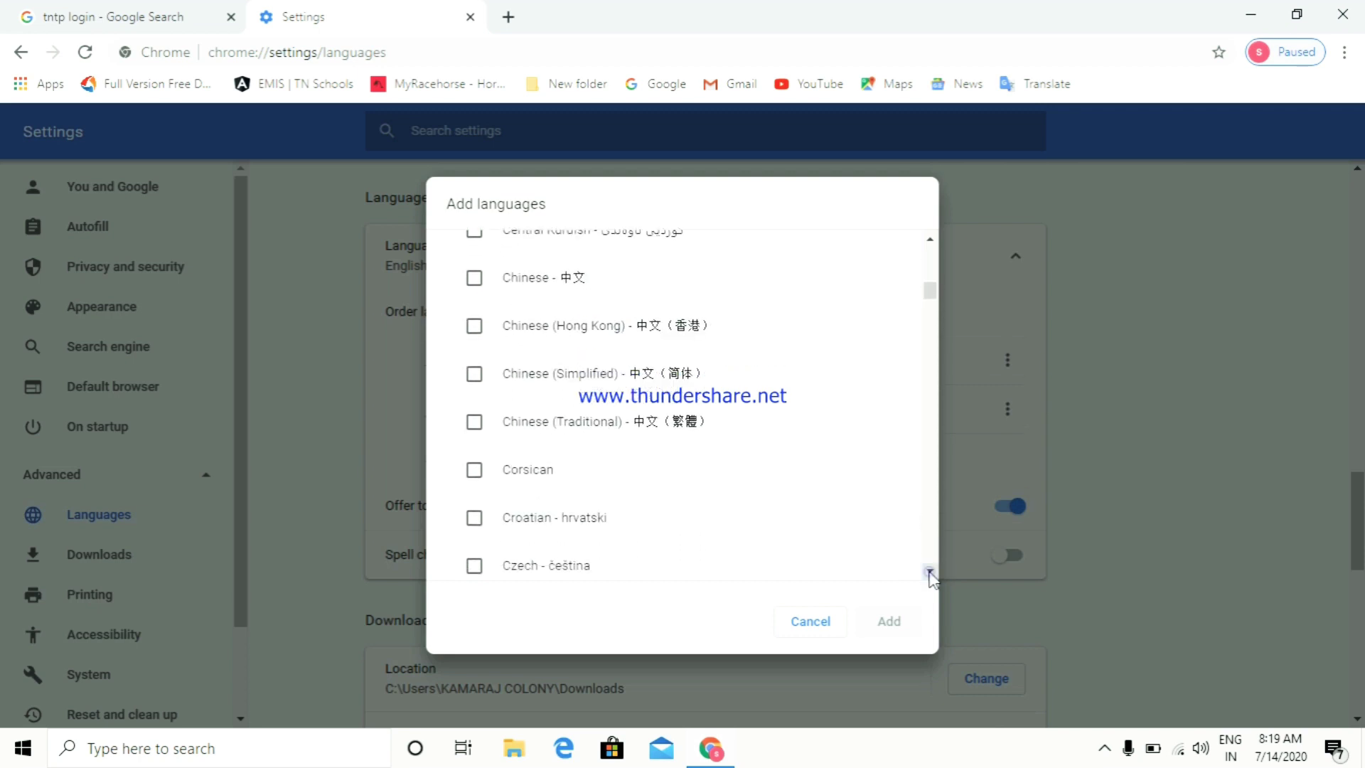
{"action": "left_click", "coordinate": [929, 572]}
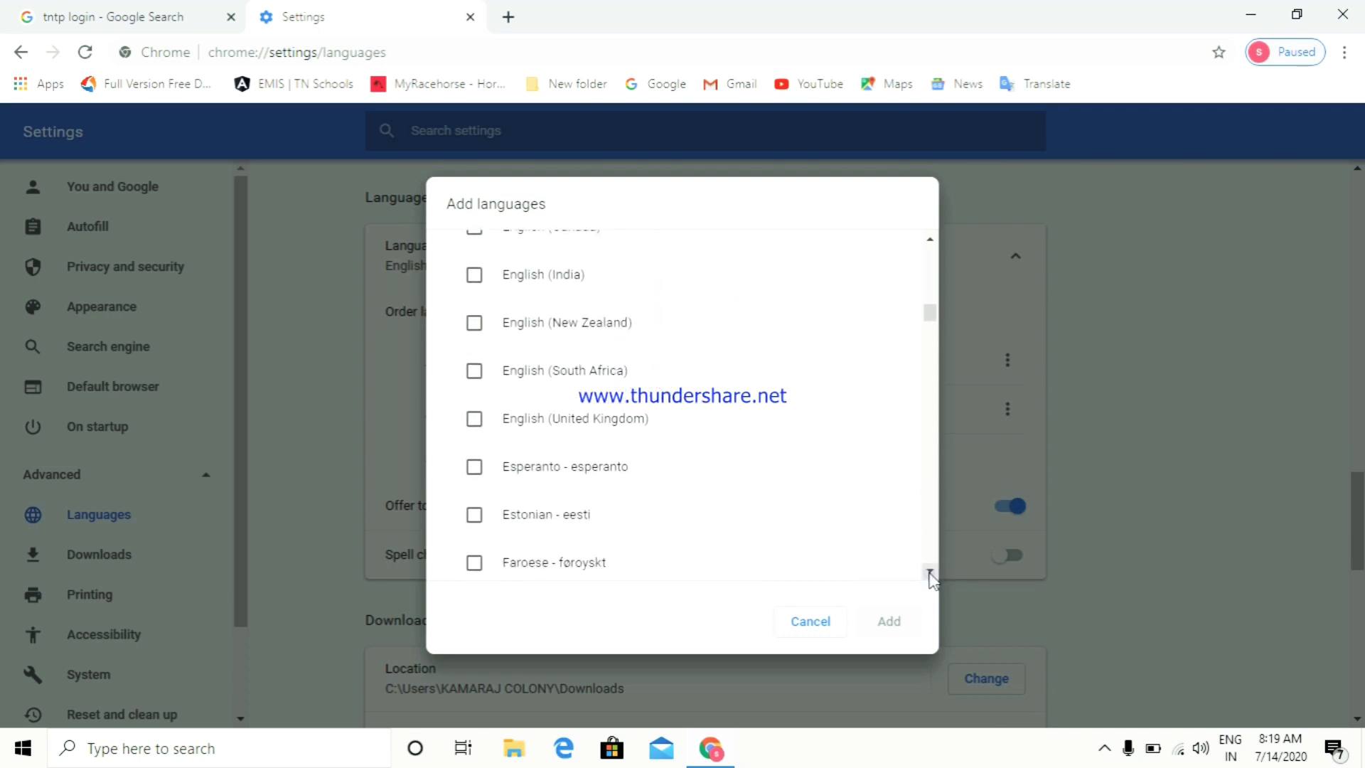
{"action": "left_click", "coordinate": [929, 573]}
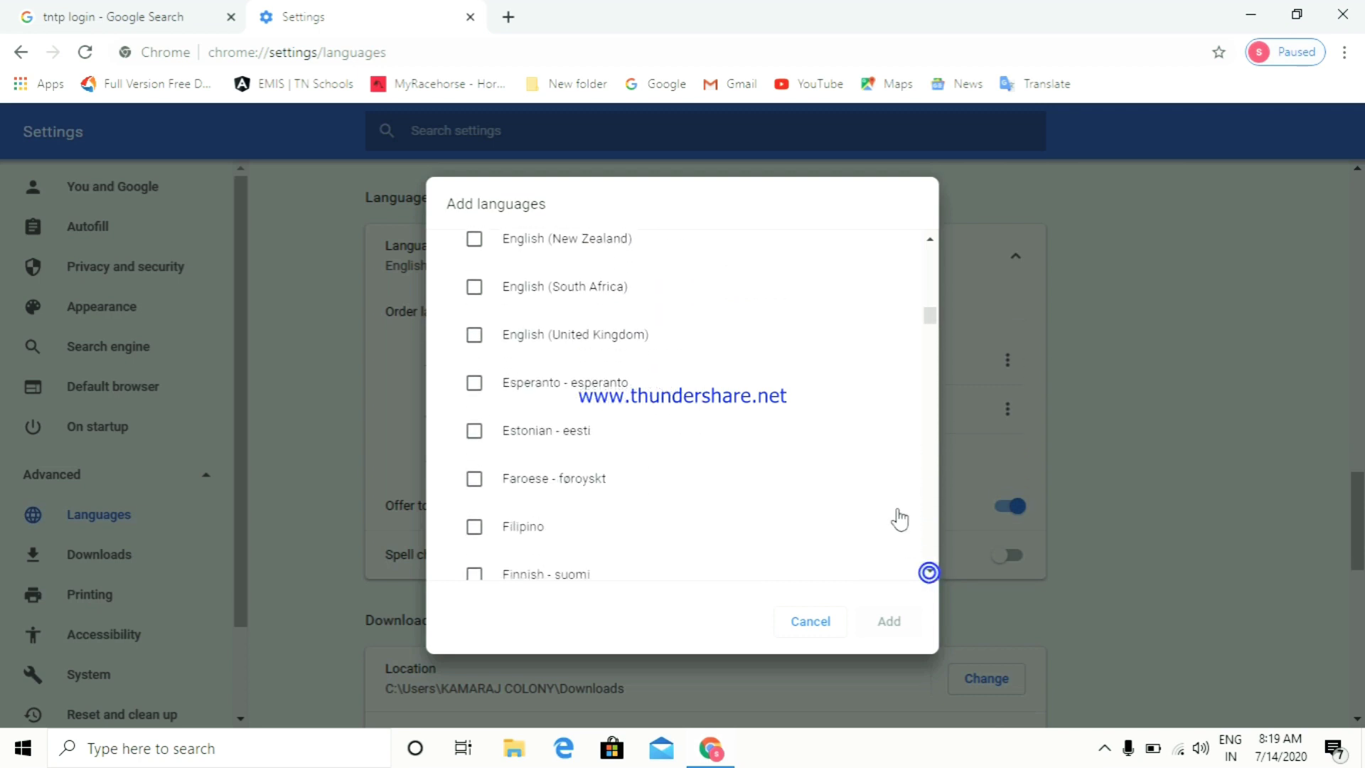
{"action": "left_click", "coordinate": [931, 240]}
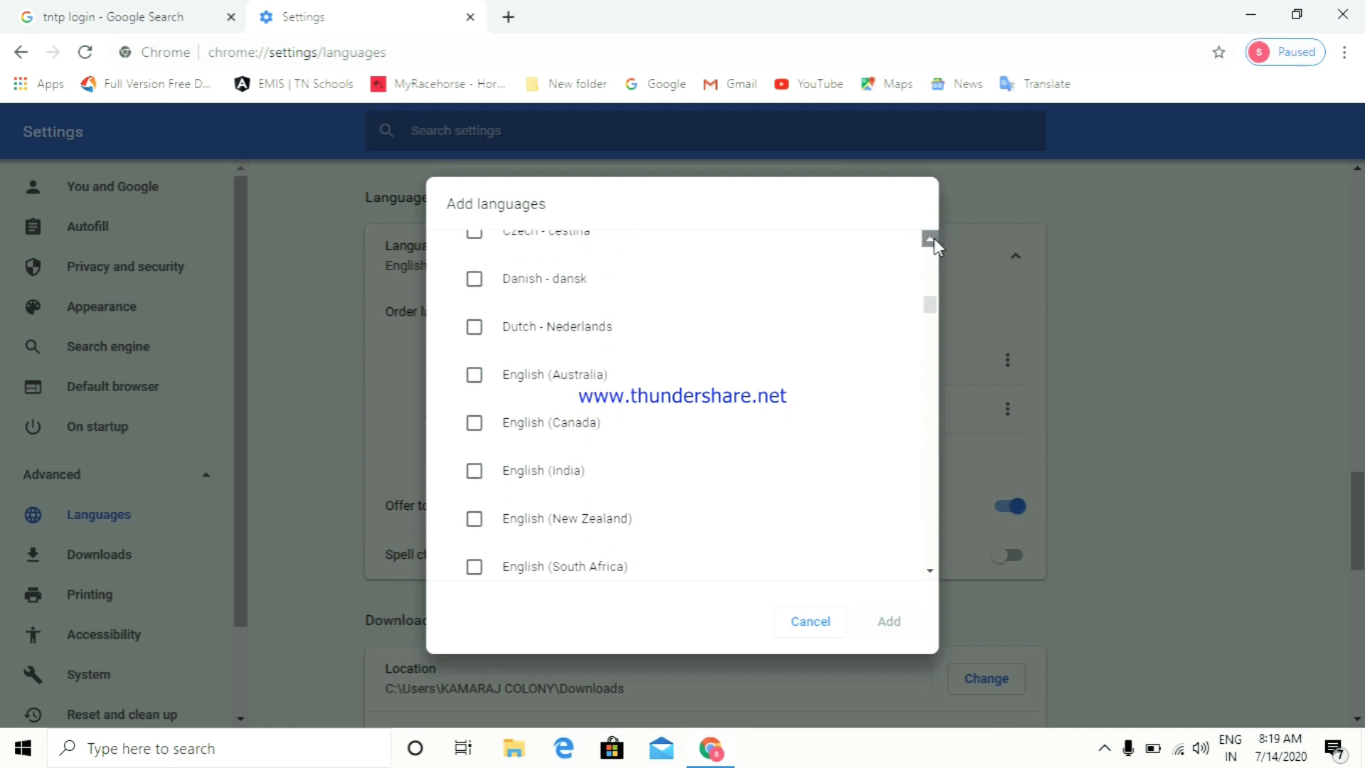
{"action": "left_click", "coordinate": [931, 240]}
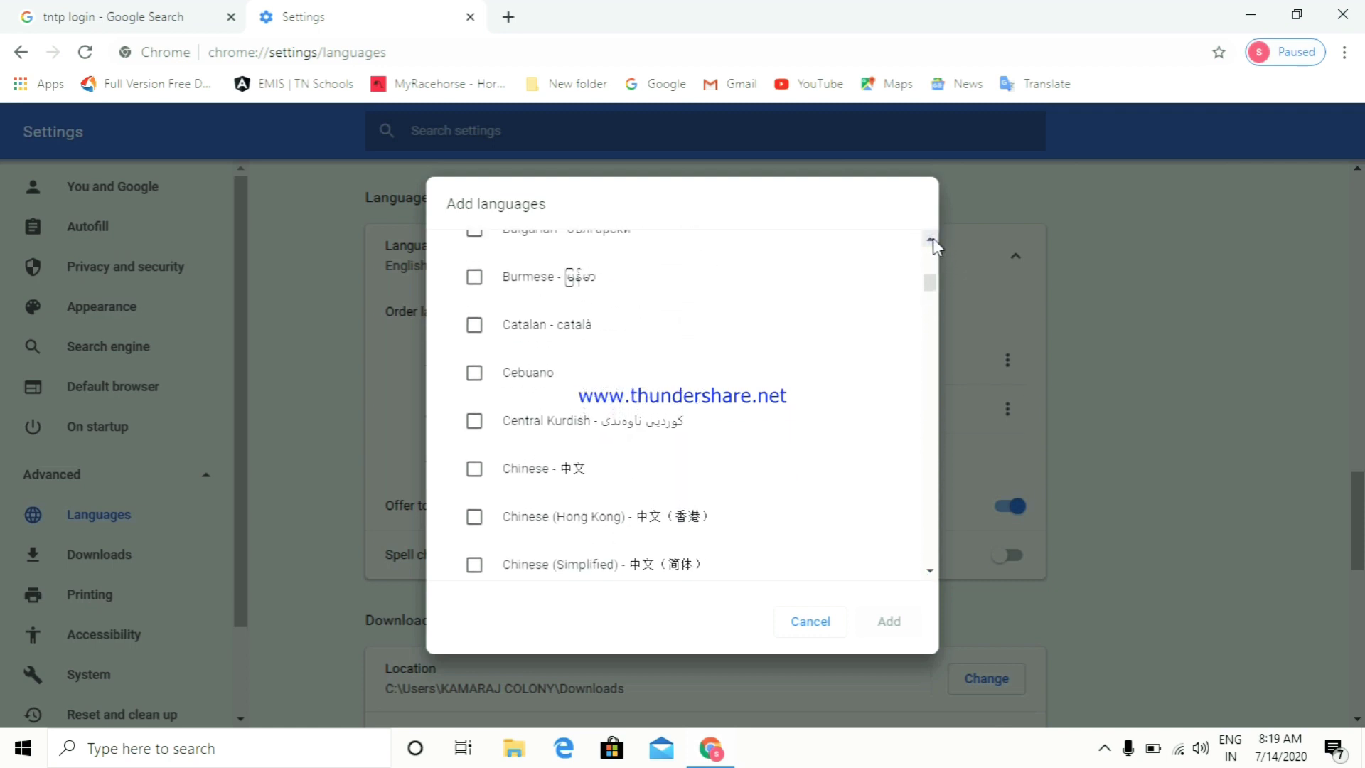
{"action": "left_click", "coordinate": [930, 240]}
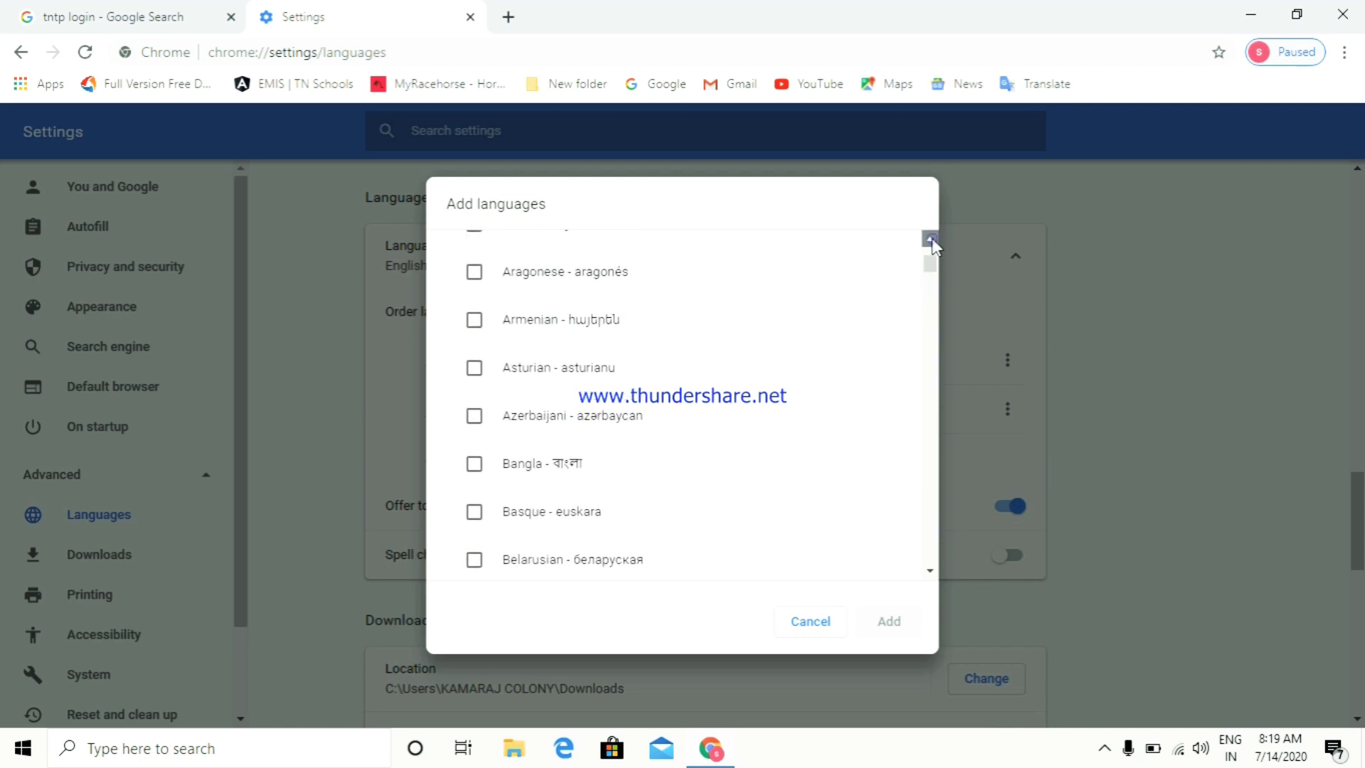
{"action": "left_click", "coordinate": [930, 241]}
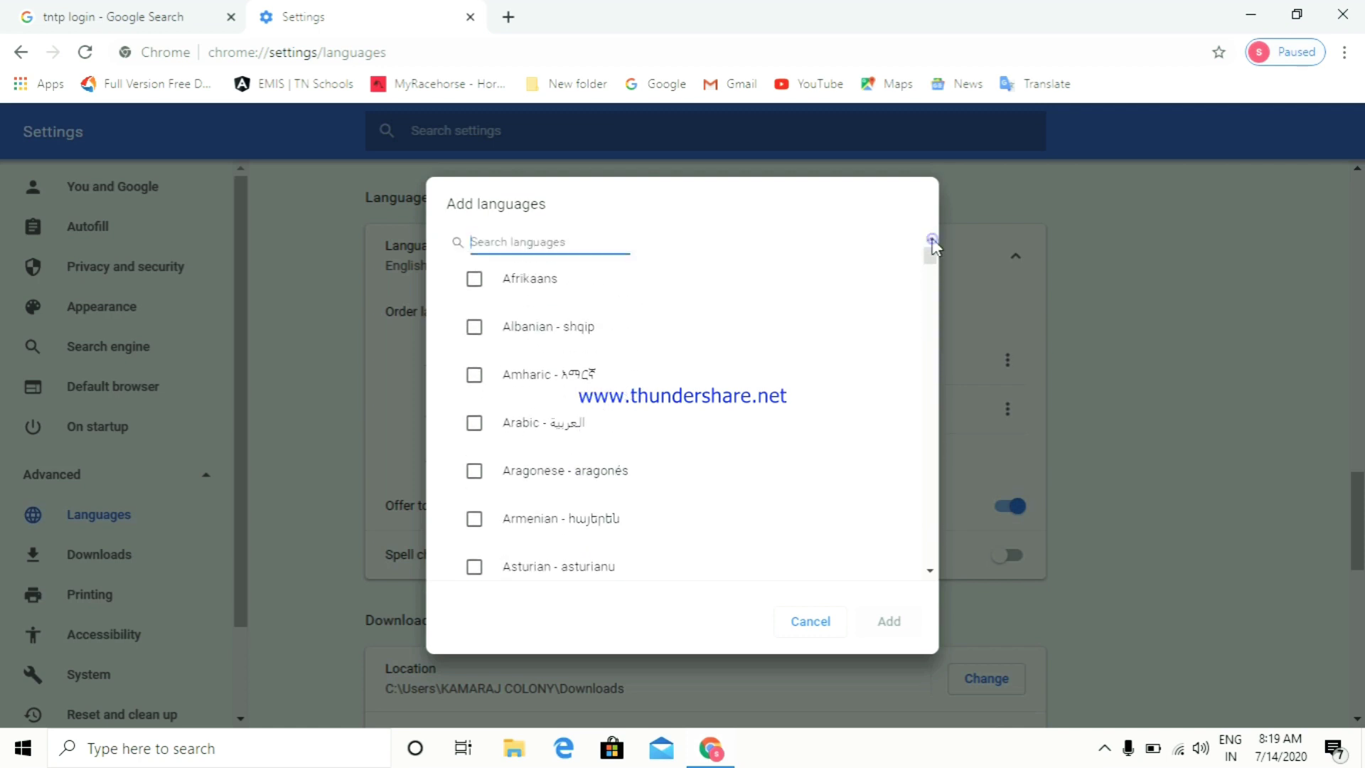
Search the available languages for "tamil" and add Tamil to the preferred languages.
{"action": "left_click", "coordinate": [478, 241]}
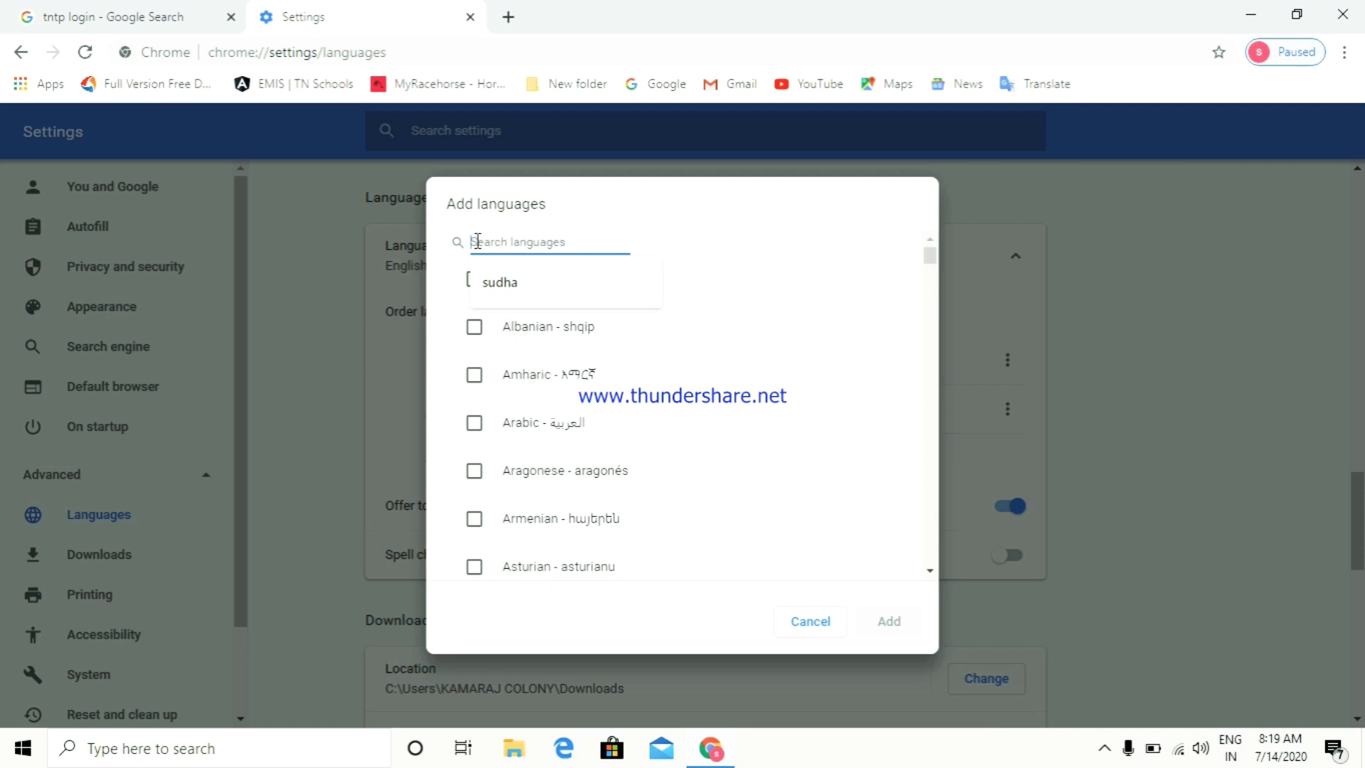
{"action": "type", "text": "tamil"}
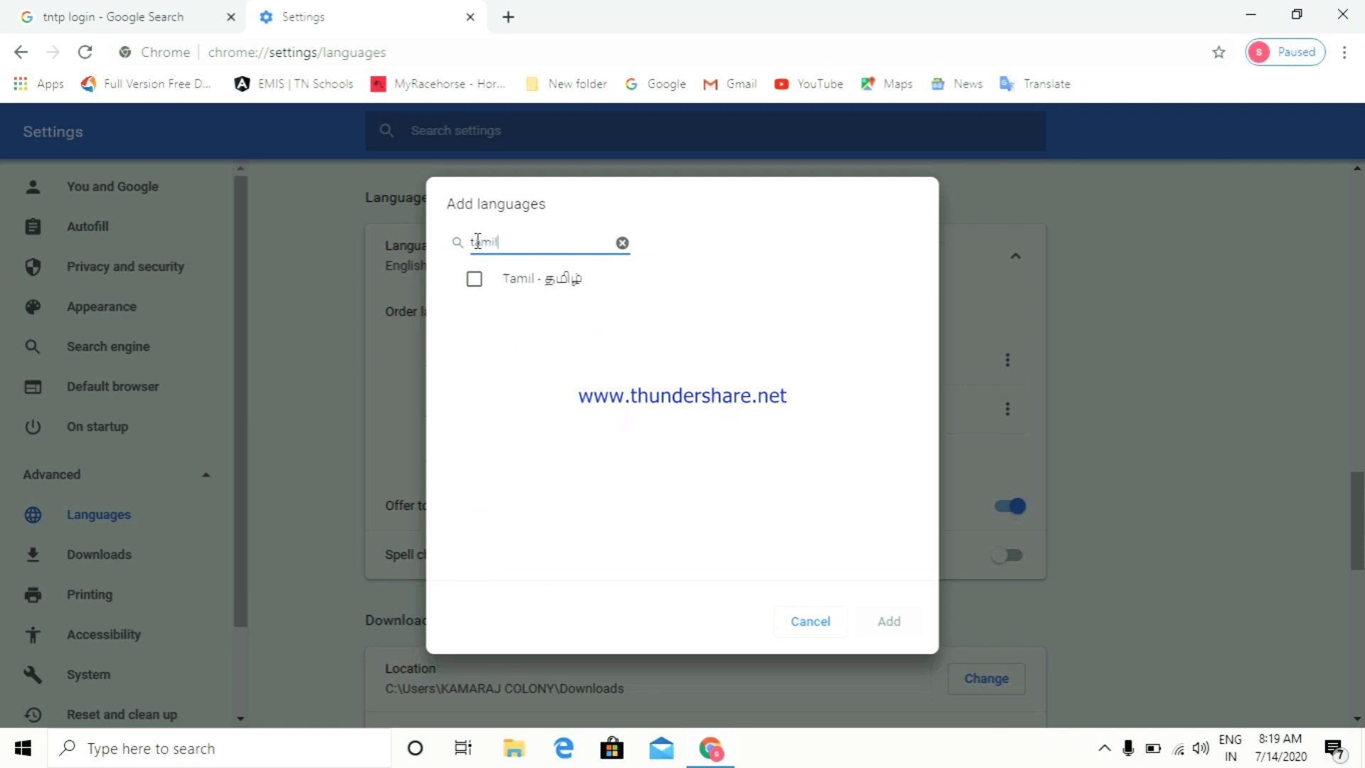
{"action": "left_click", "coordinate": [475, 280]}
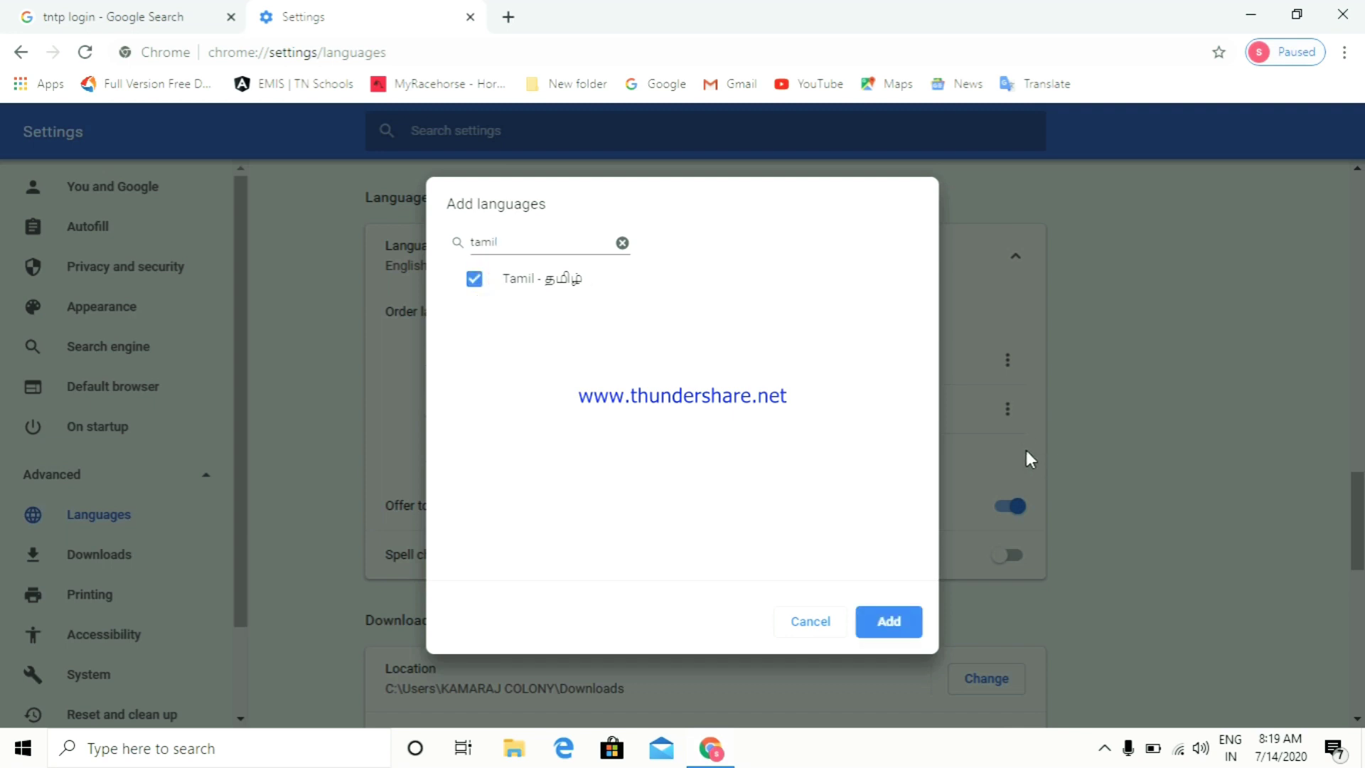
{"action": "left_click", "coordinate": [891, 626]}
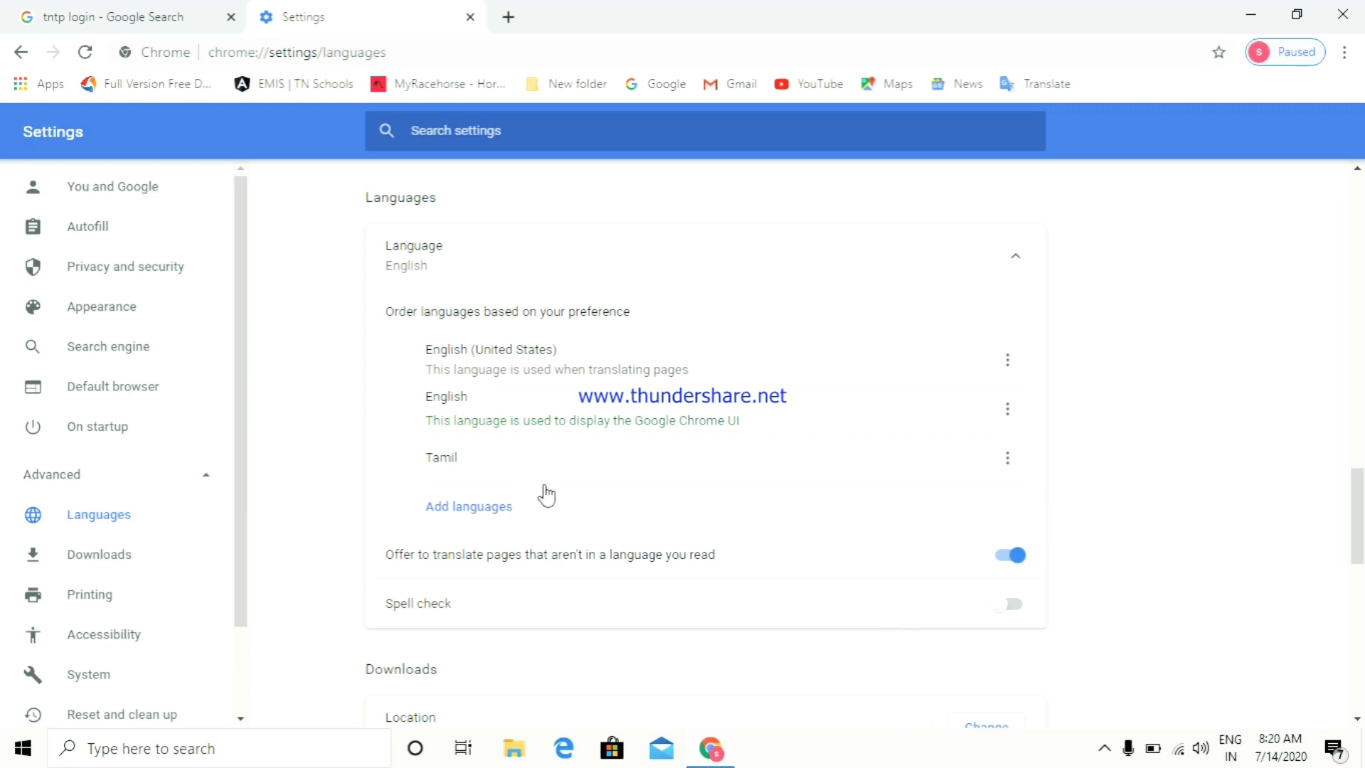
{"action": "left_click", "coordinate": [490, 507]}
{"action": "left_click", "coordinate": [490, 518]}
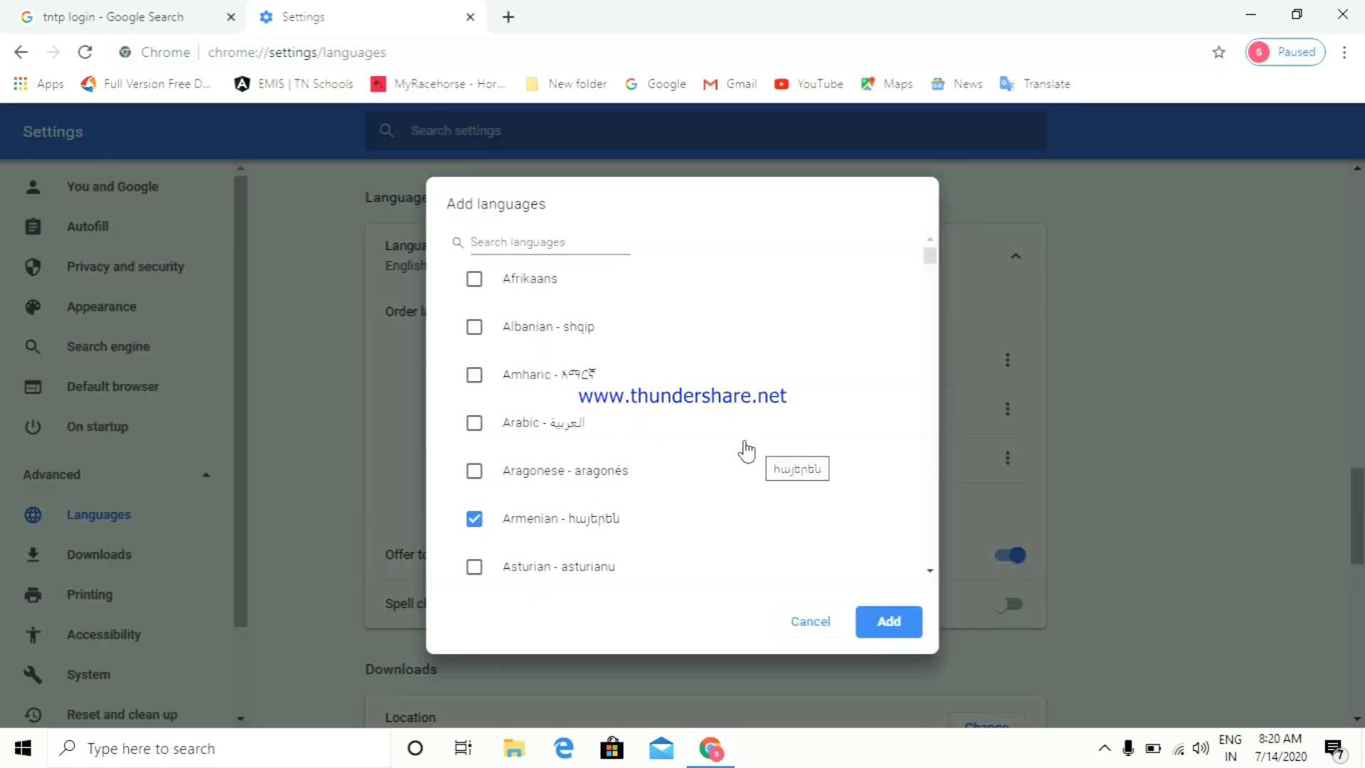
{"action": "left_click", "coordinate": [475, 520]}
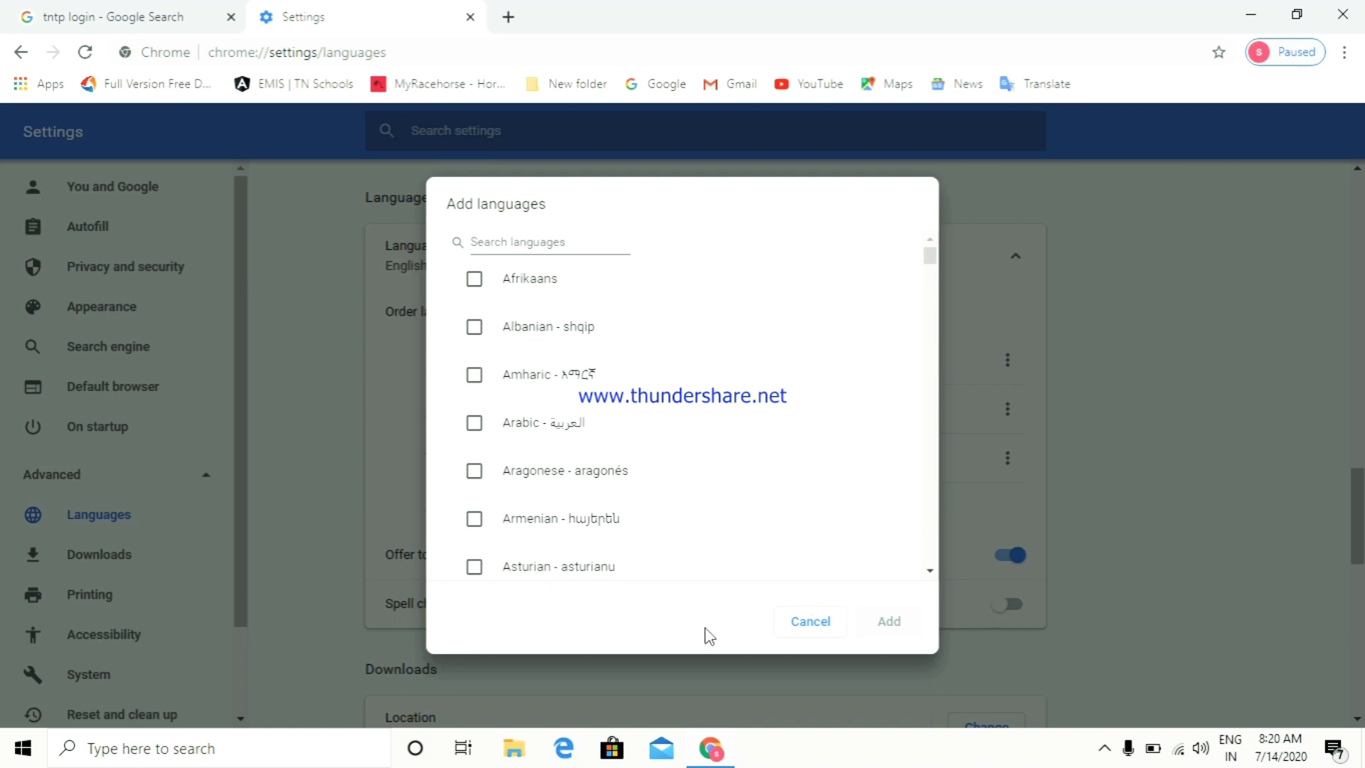
{"action": "left_click", "coordinate": [810, 622]}
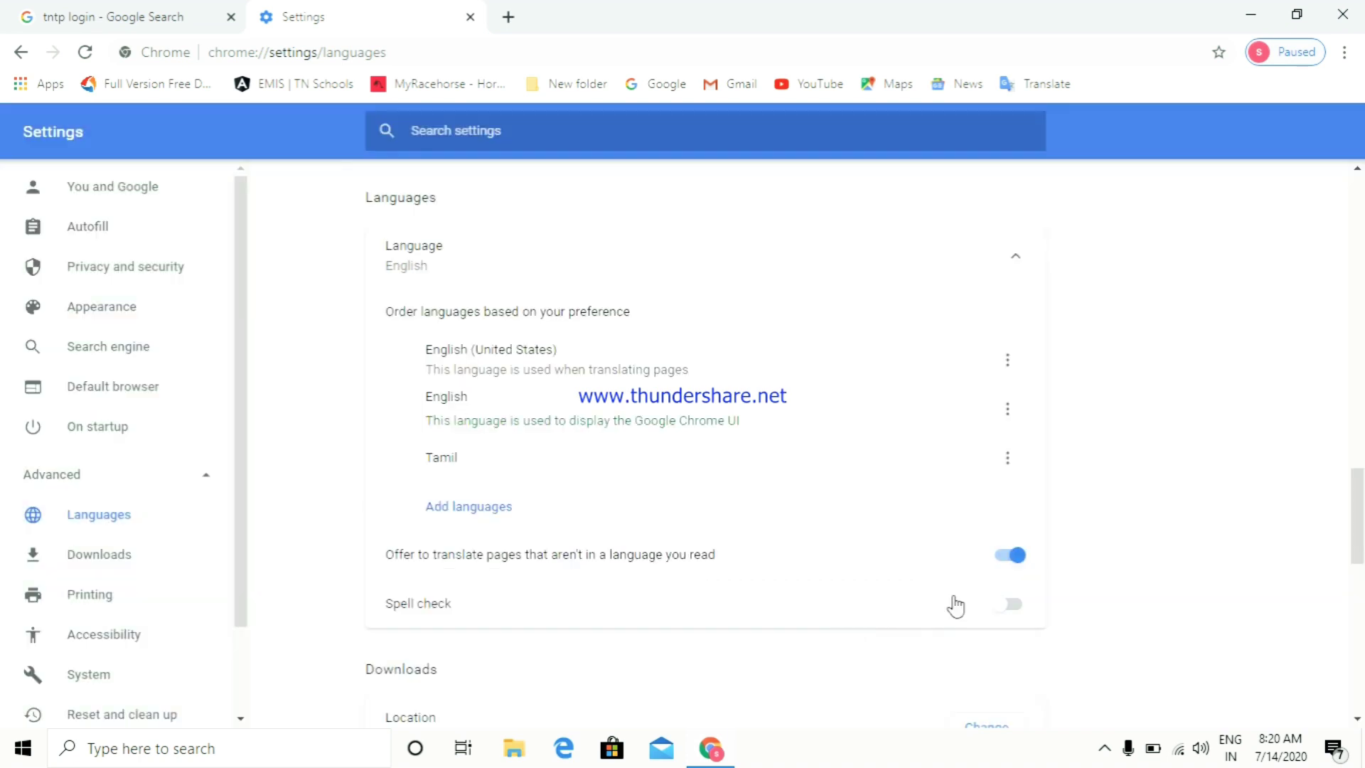
Enable "Offer to translate pages in this language" for Tamil and check that the option is ticked.
{"action": "left_click", "coordinate": [1008, 458]}
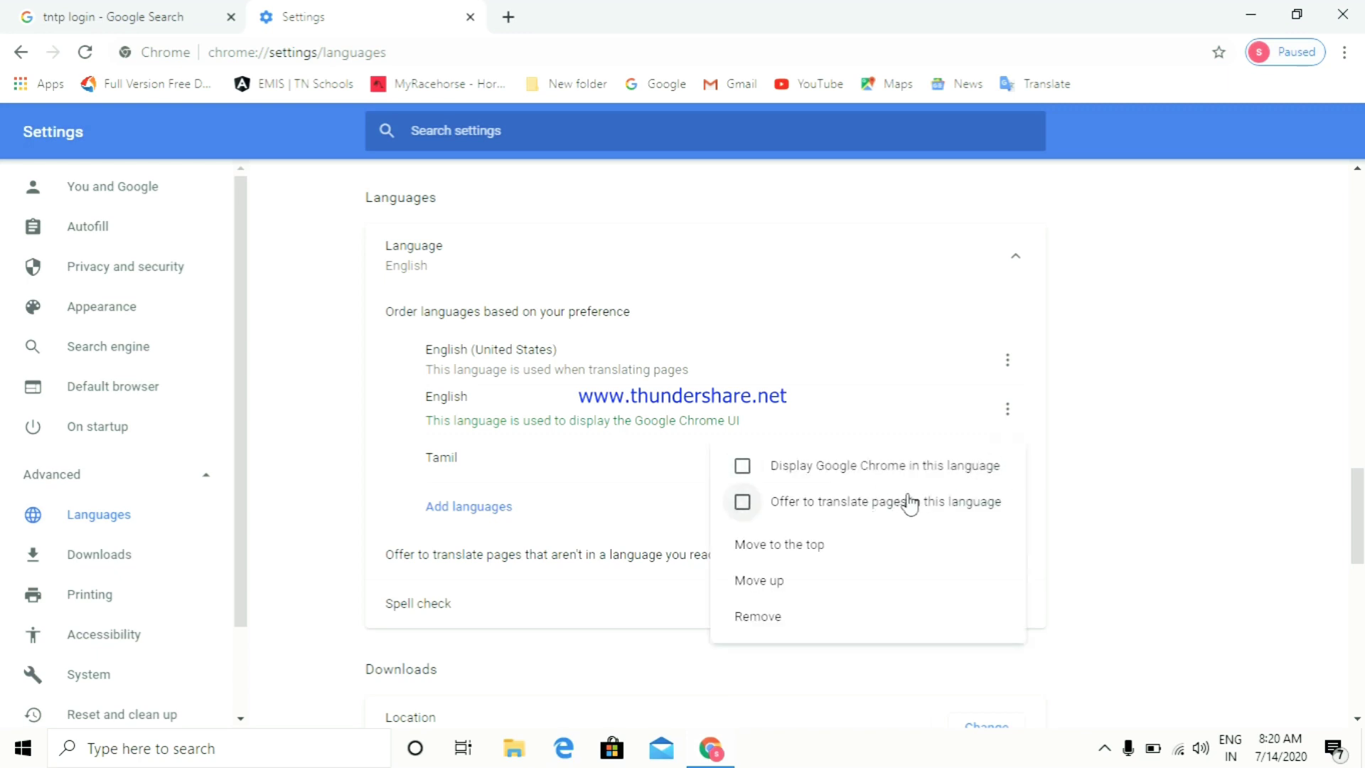
{"action": "left_click", "coordinate": [866, 504]}
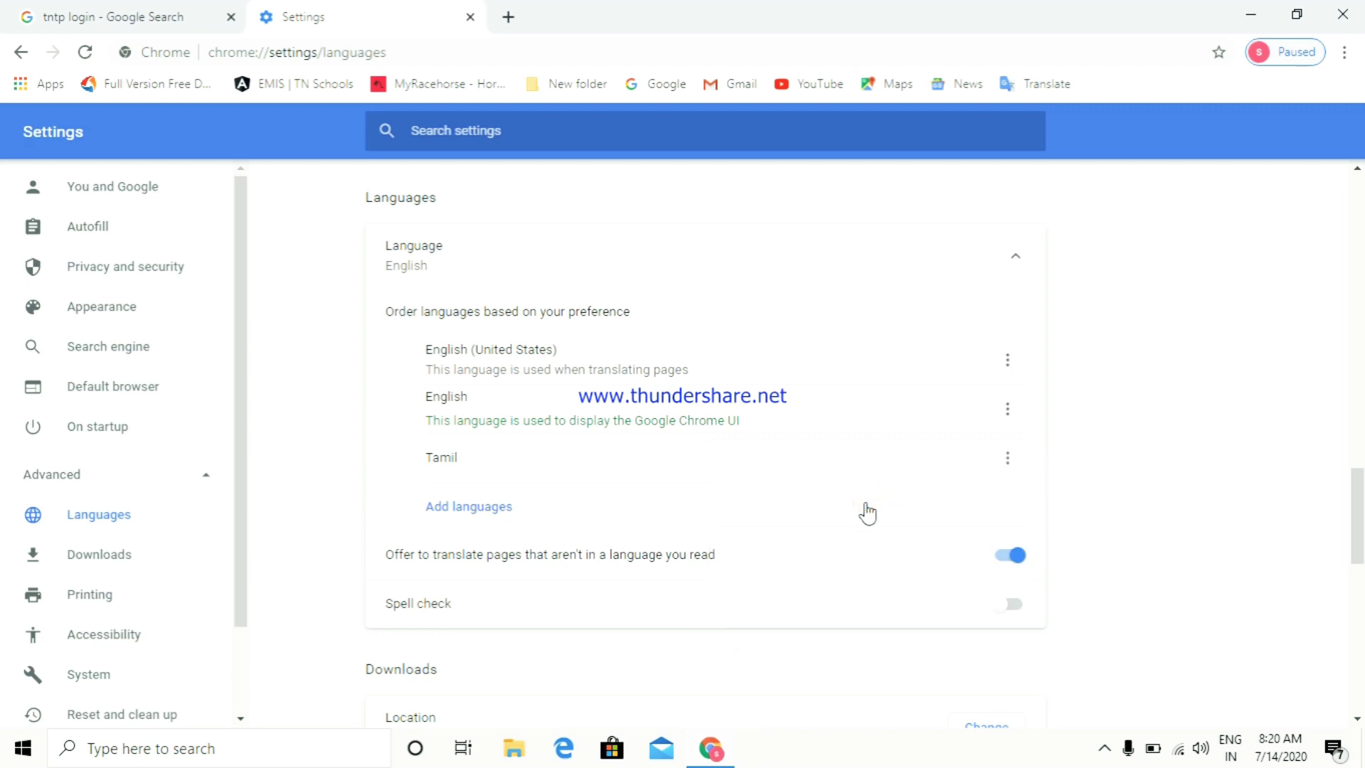
{"action": "left_click", "coordinate": [1007, 463]}
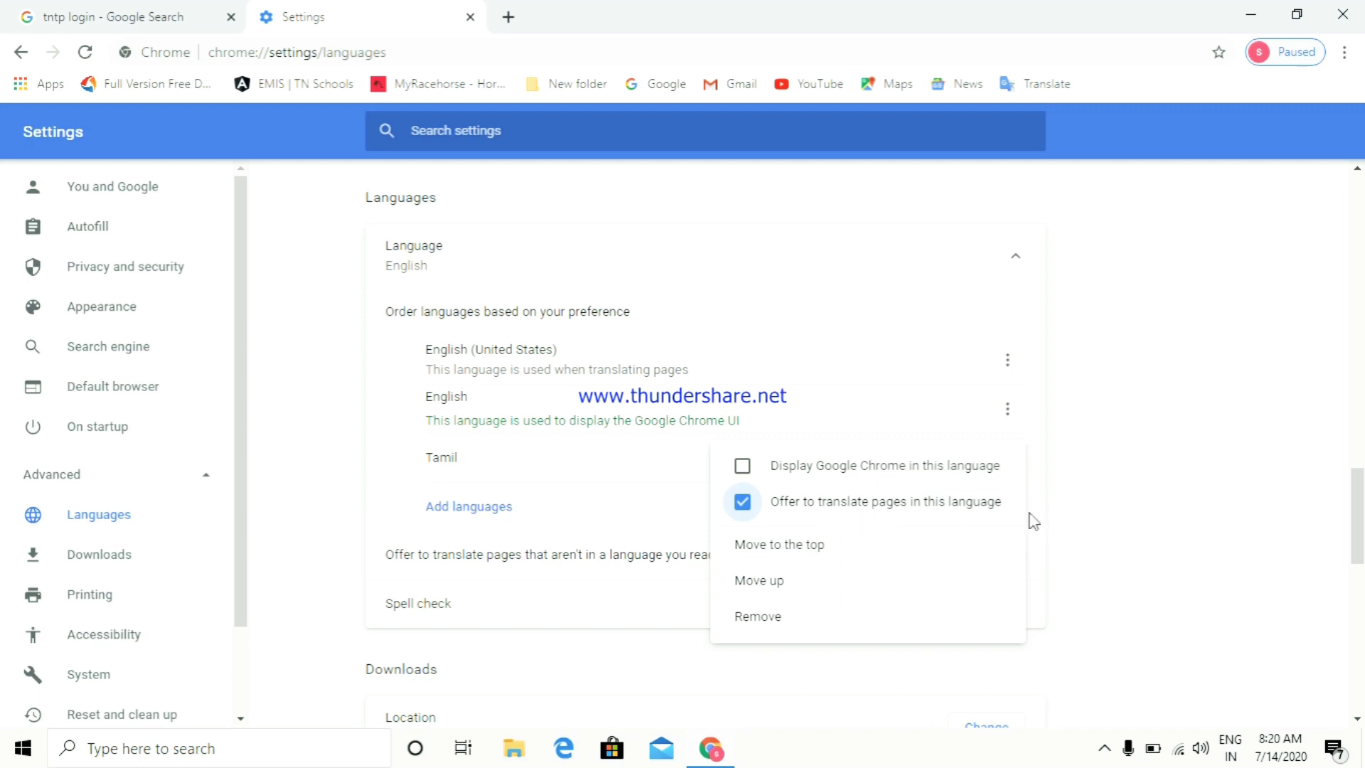
{"action": "left_click", "coordinate": [1151, 540]}
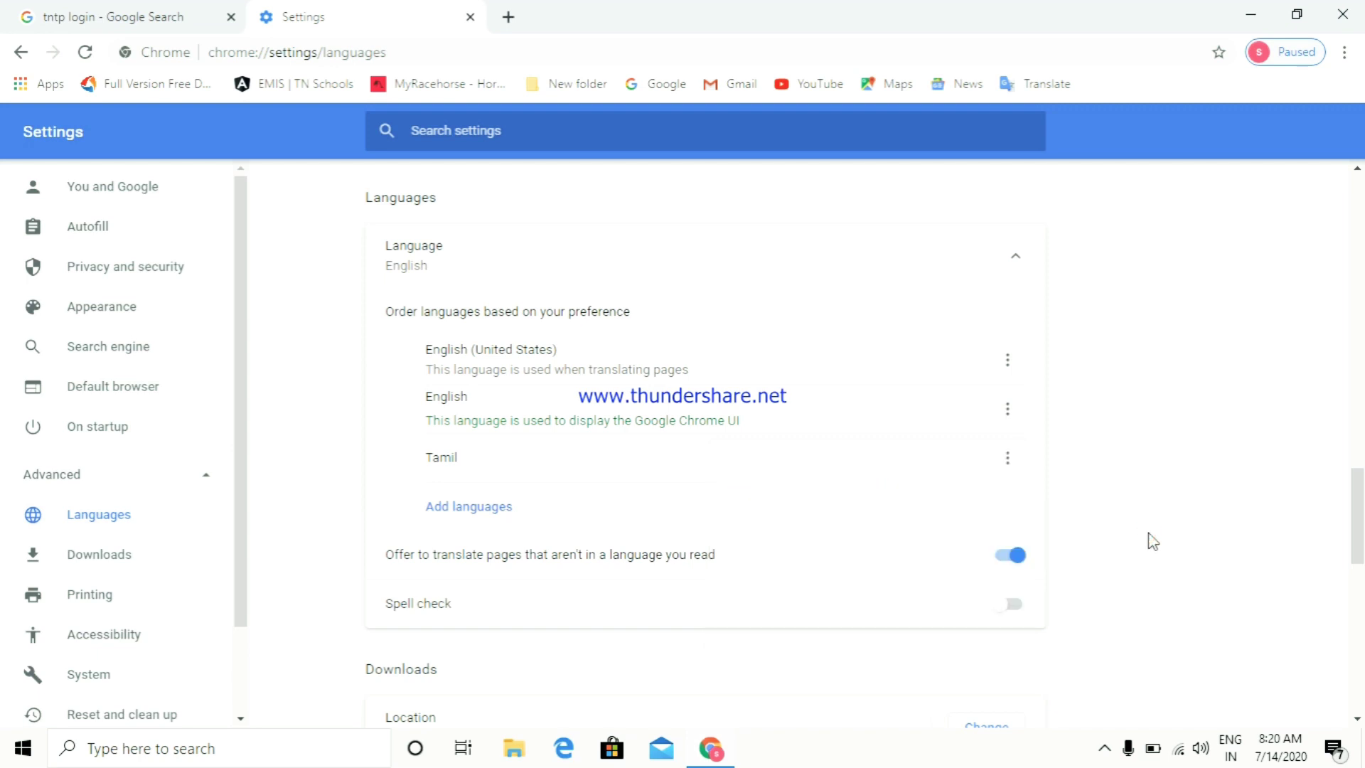
Close Chrome and reopen it from the "school - Chrome" desktop shortcut.
{"action": "left_click", "coordinate": [1343, 16]}
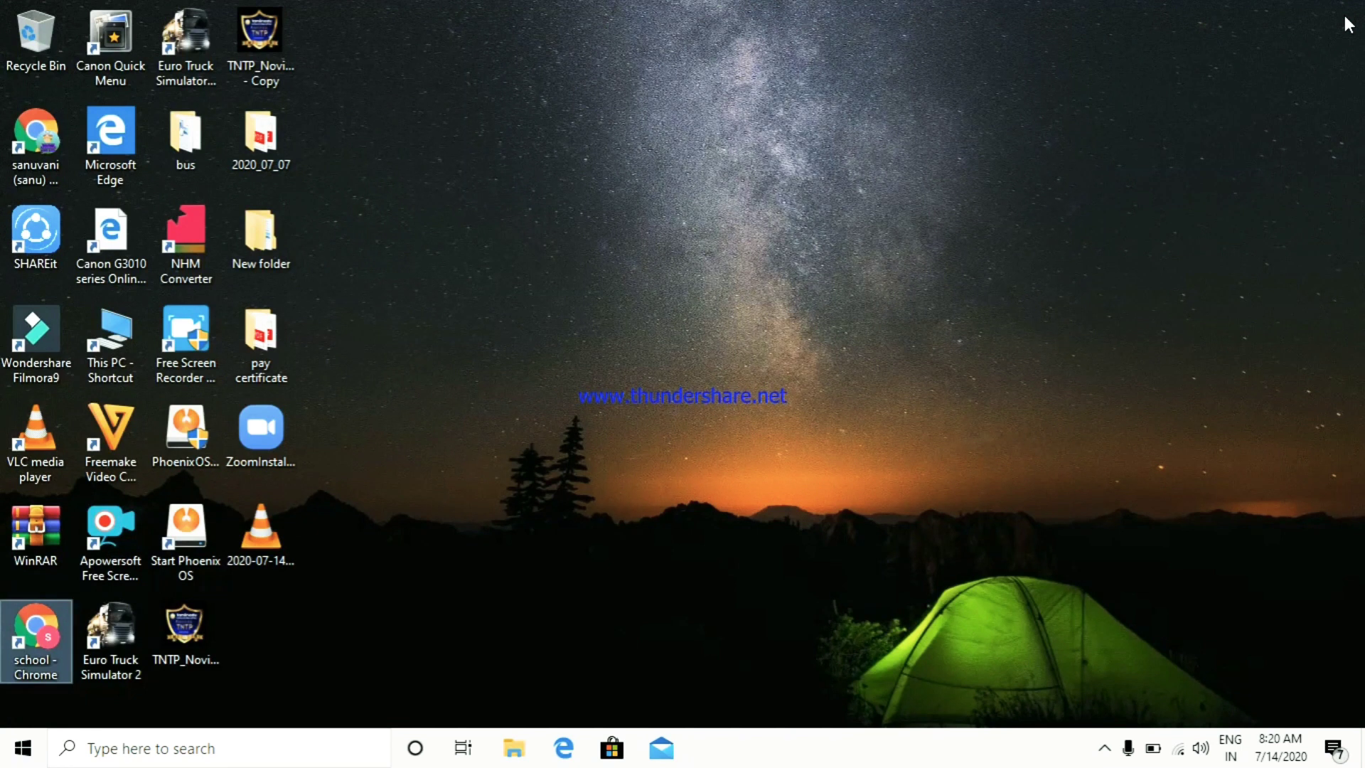
{"action": "double_click", "coordinate": [25, 633]}
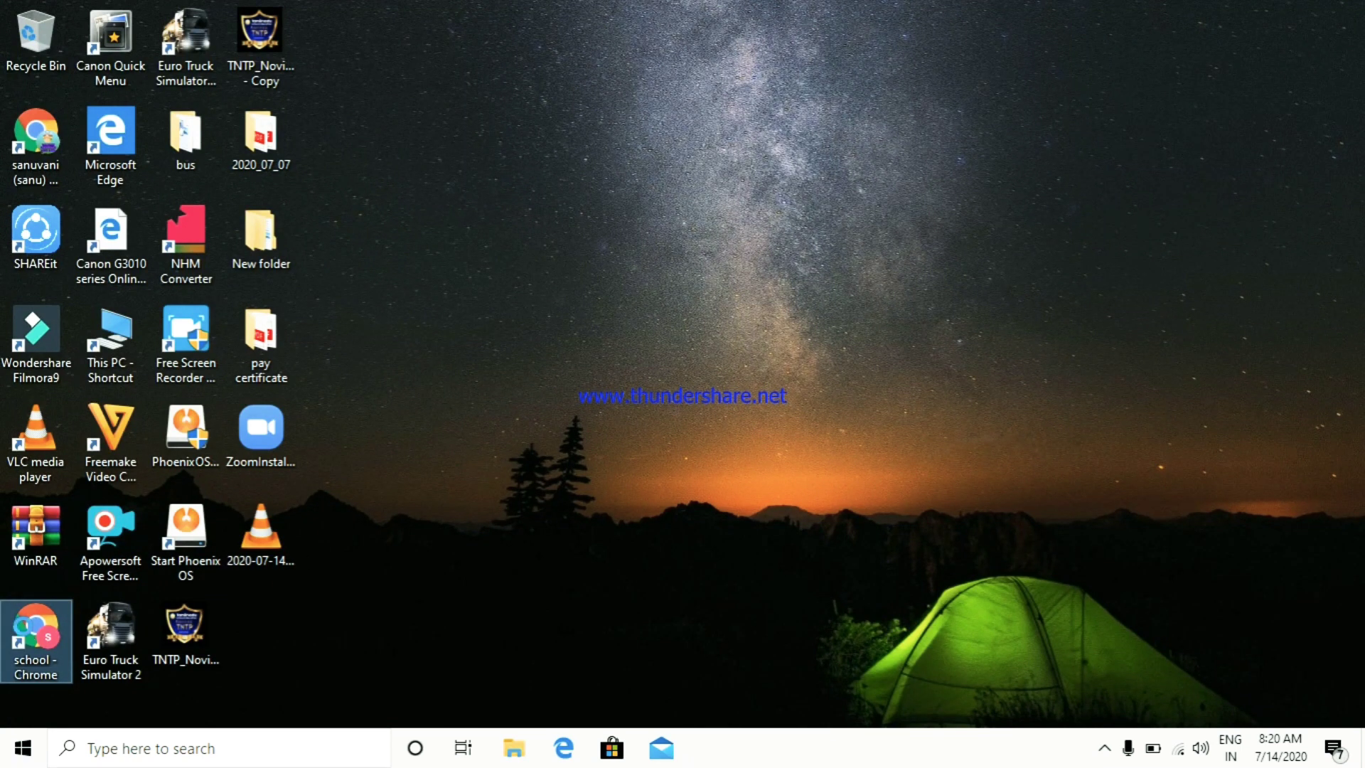
{"action": "right_click", "coordinate": [25, 627]}
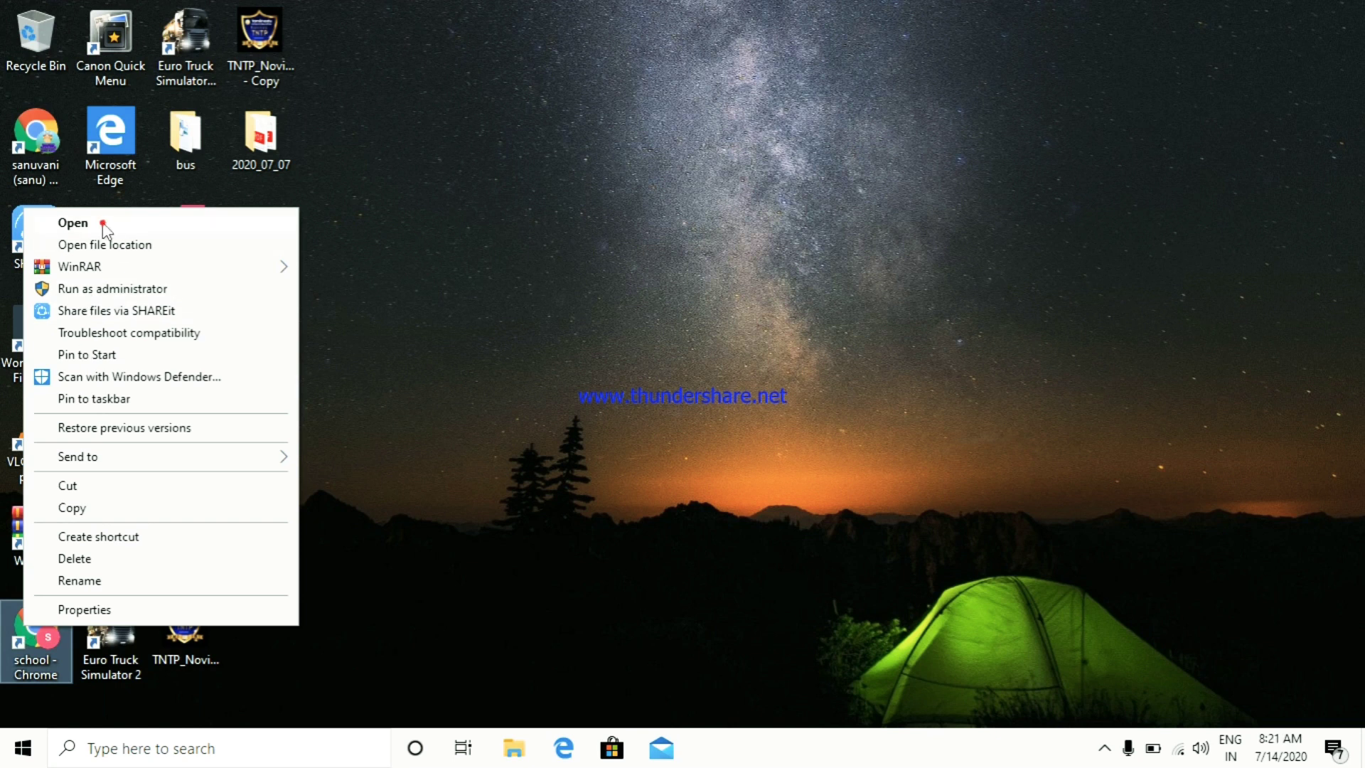
{"action": "left_click", "coordinate": [104, 226]}
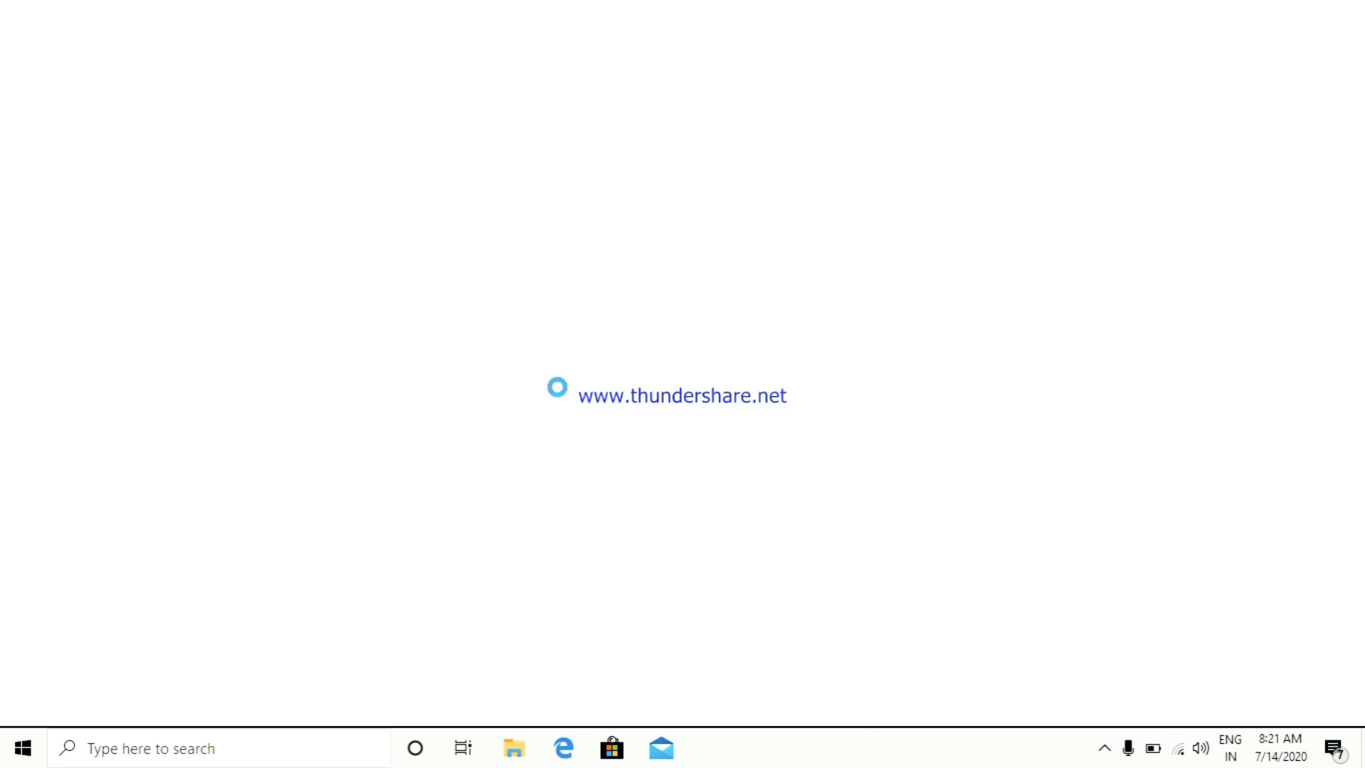
Search Google for "tntp login" using the earlier search suggestion.
{"action": "type", "text": "ta"}
{"action": "key", "text": "BackSpace"}
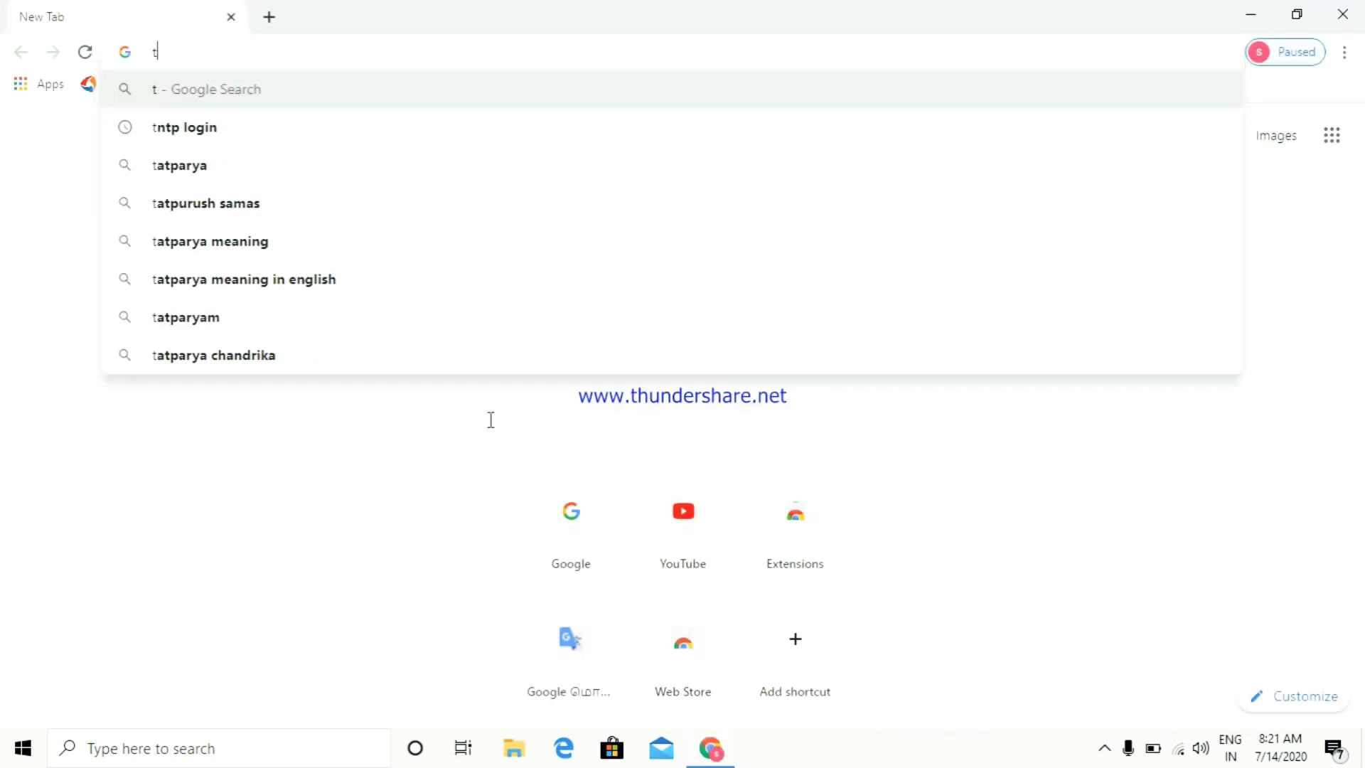
{"action": "left_click", "coordinate": [187, 131]}
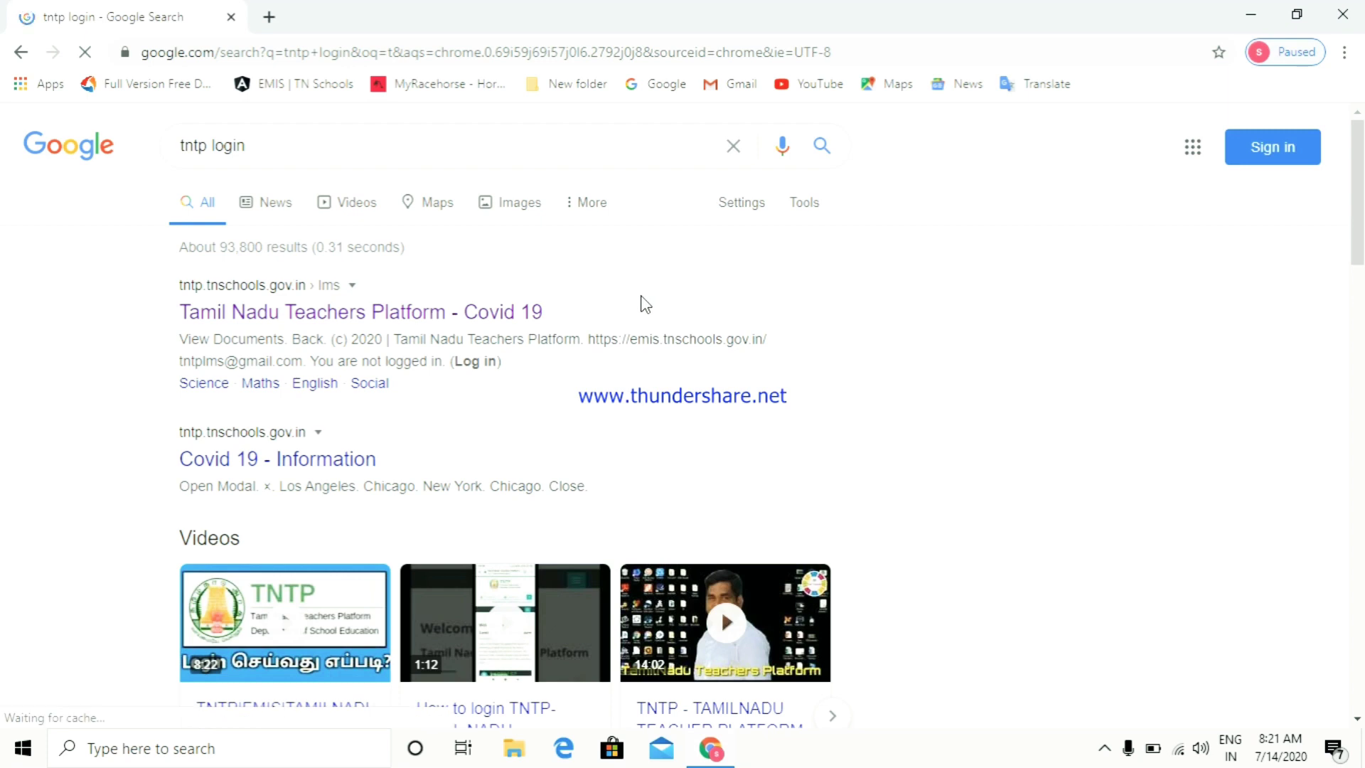
Translate the search results page to English and open the choice of another language to translate into.
{"action": "right_click", "coordinate": [691, 299]}
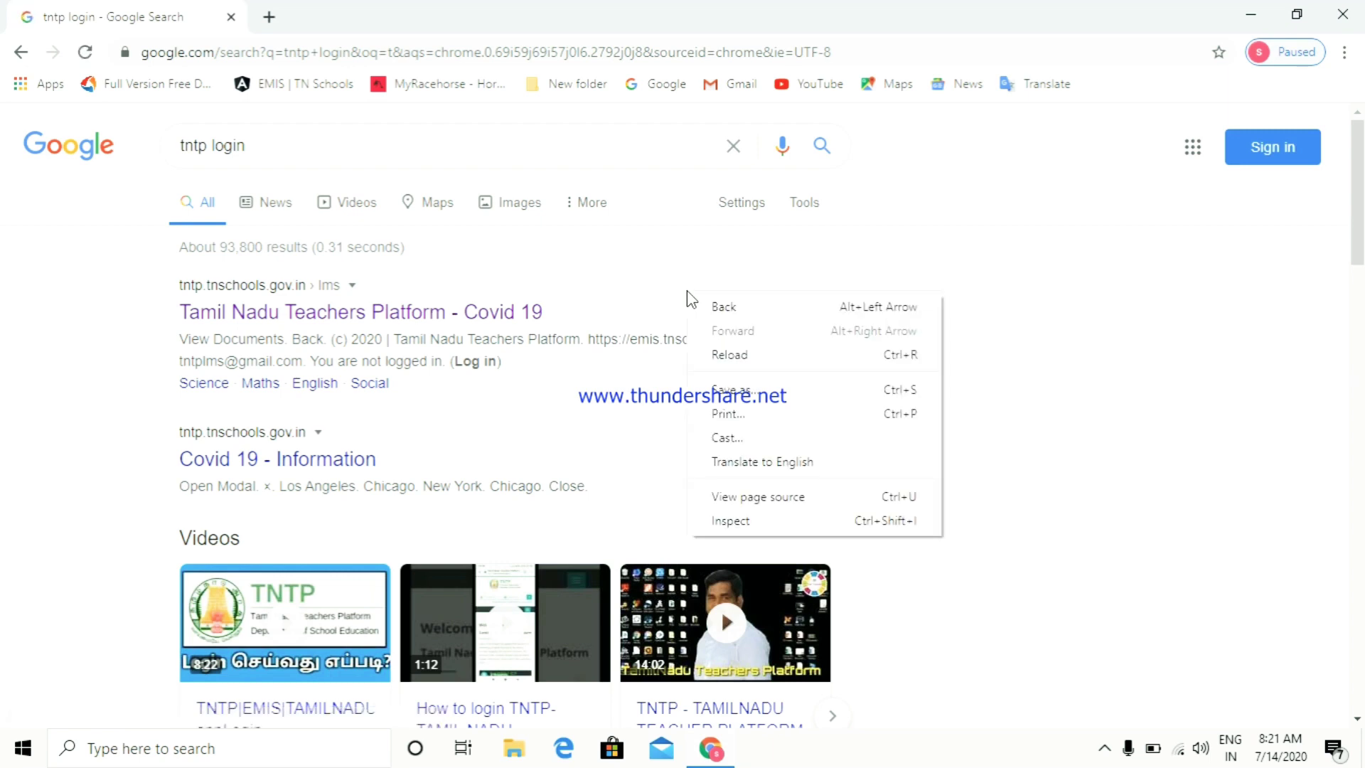
{"action": "left_click", "coordinate": [736, 462]}
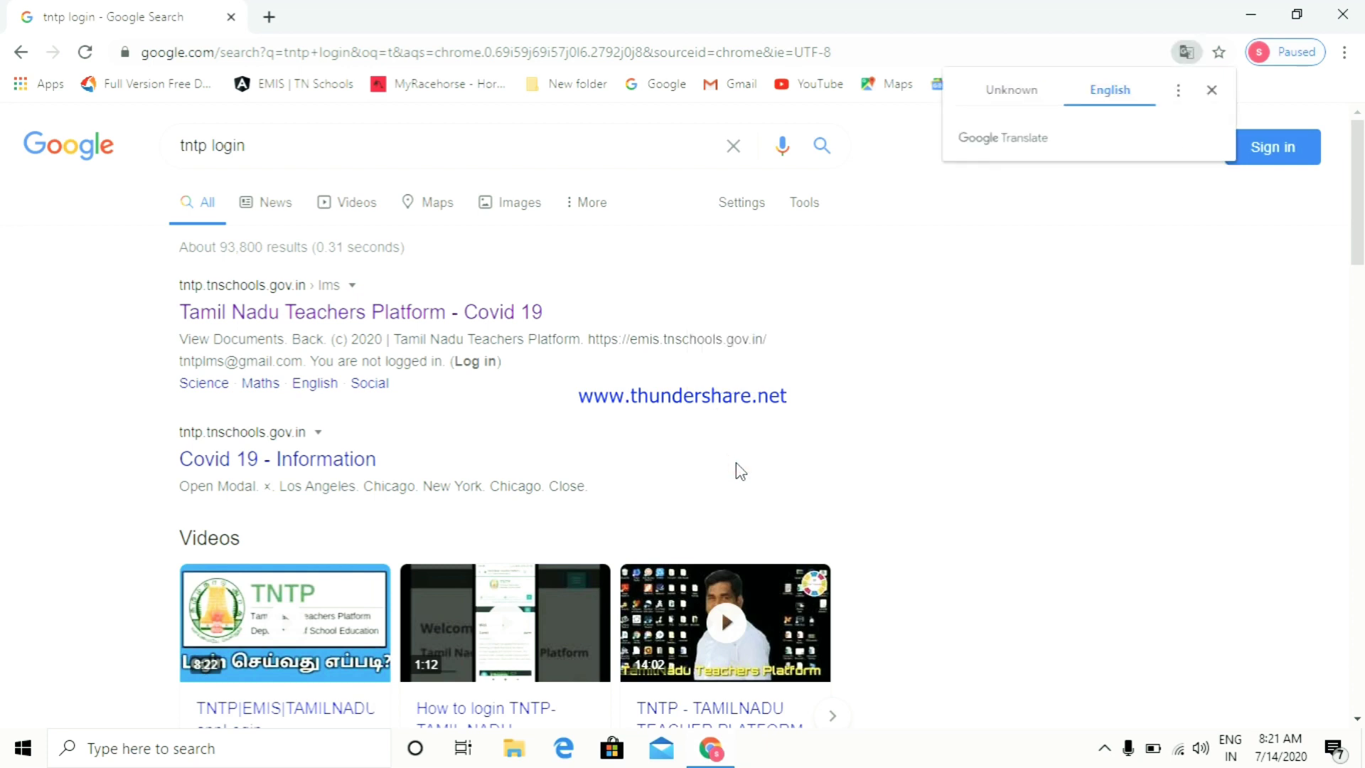
{"action": "left_click", "coordinate": [1178, 98]}
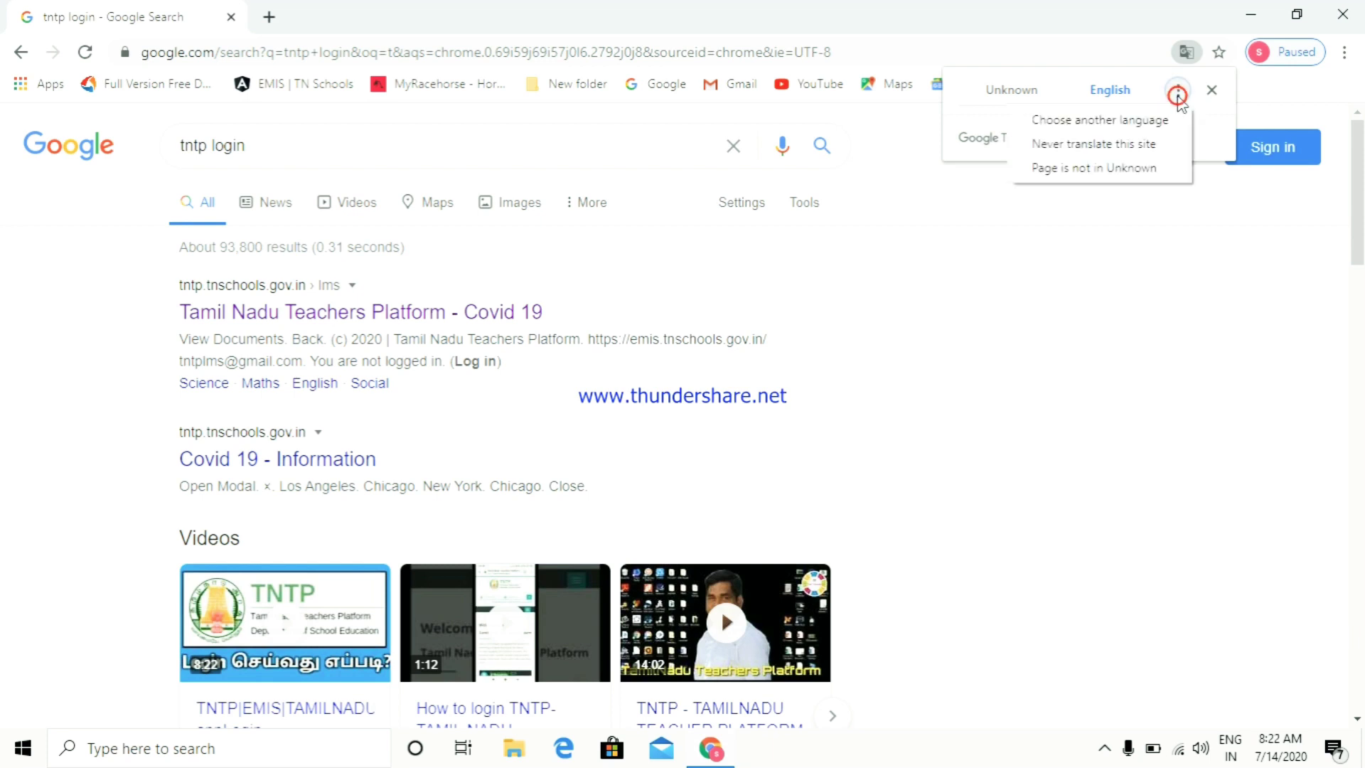
{"action": "left_click", "coordinate": [1115, 121]}
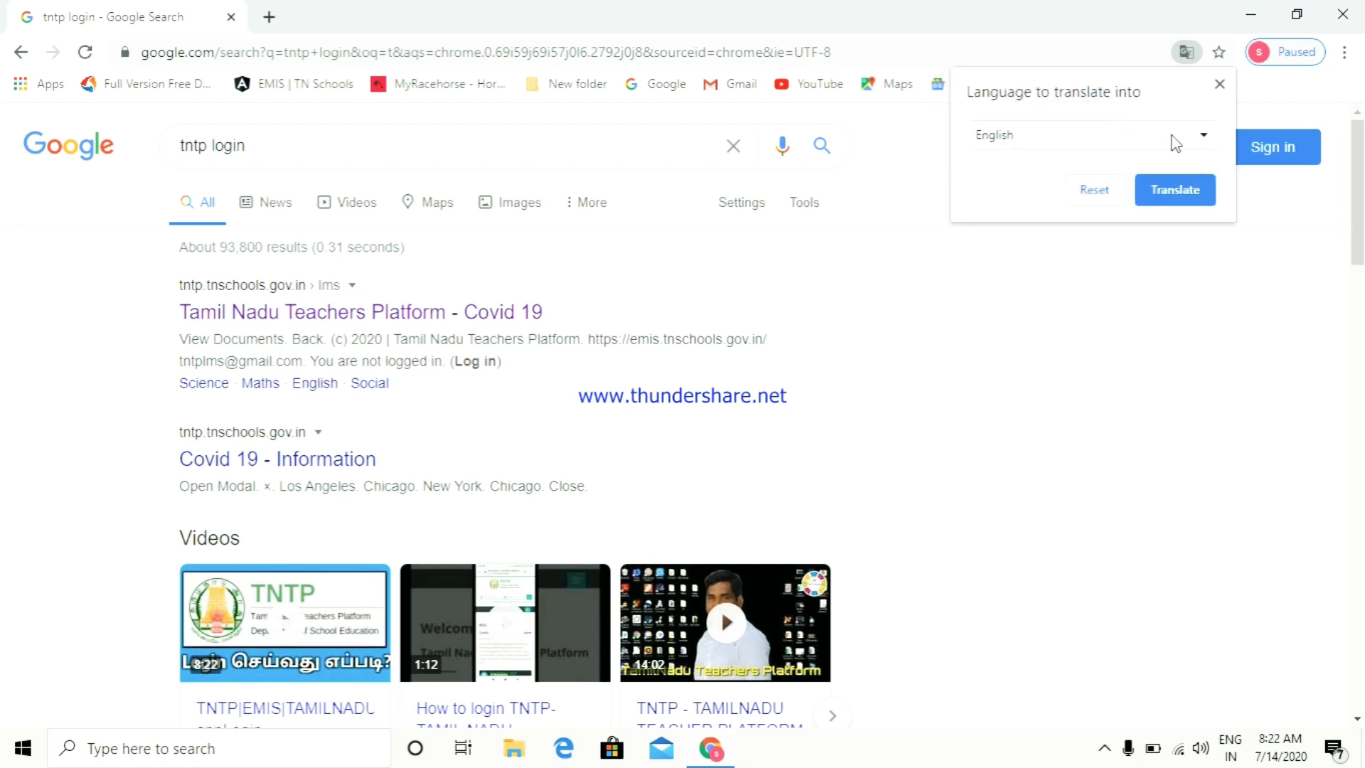
Set the language to translate into to Tamil and translate the search results page.
{"action": "left_click", "coordinate": [1208, 142]}
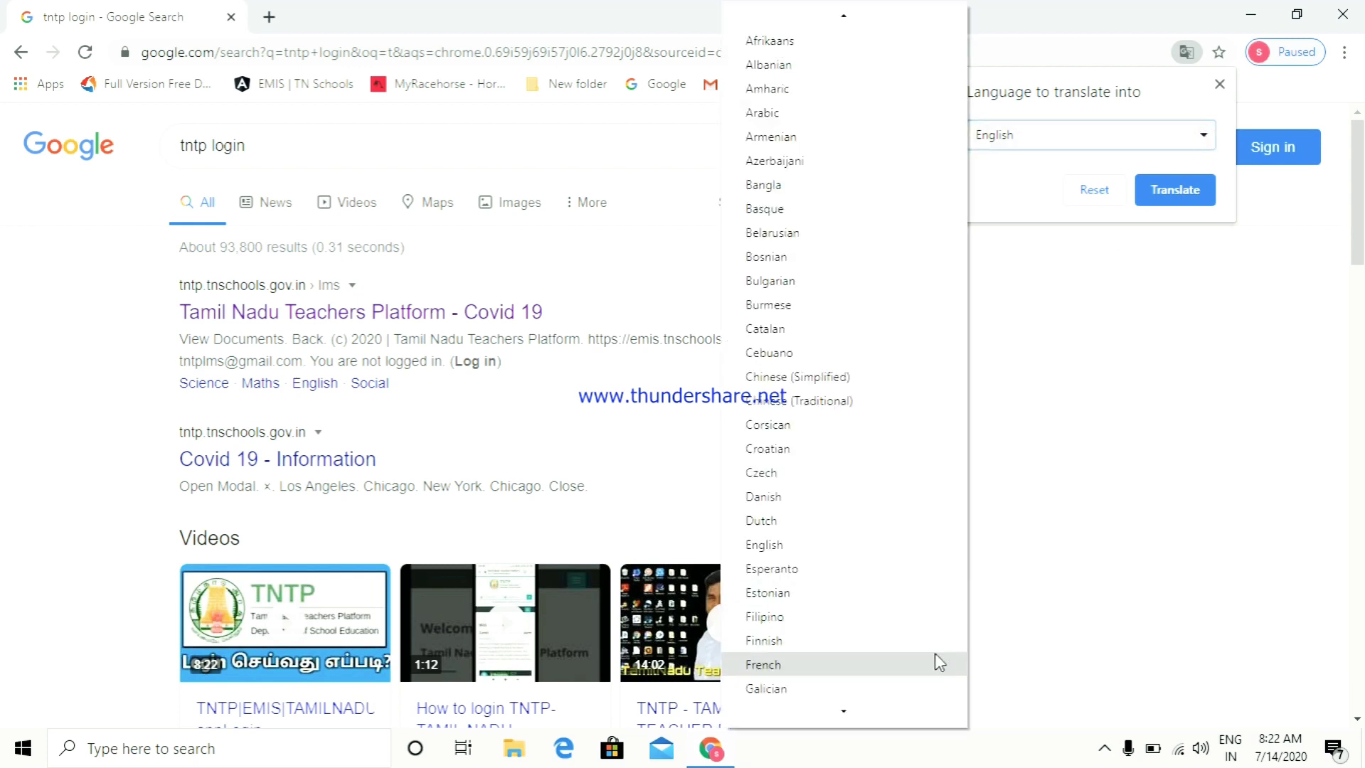
{"action": "scroll", "coordinate": [956, 687], "scroll_direction": "down", "scroll_amount": 3}
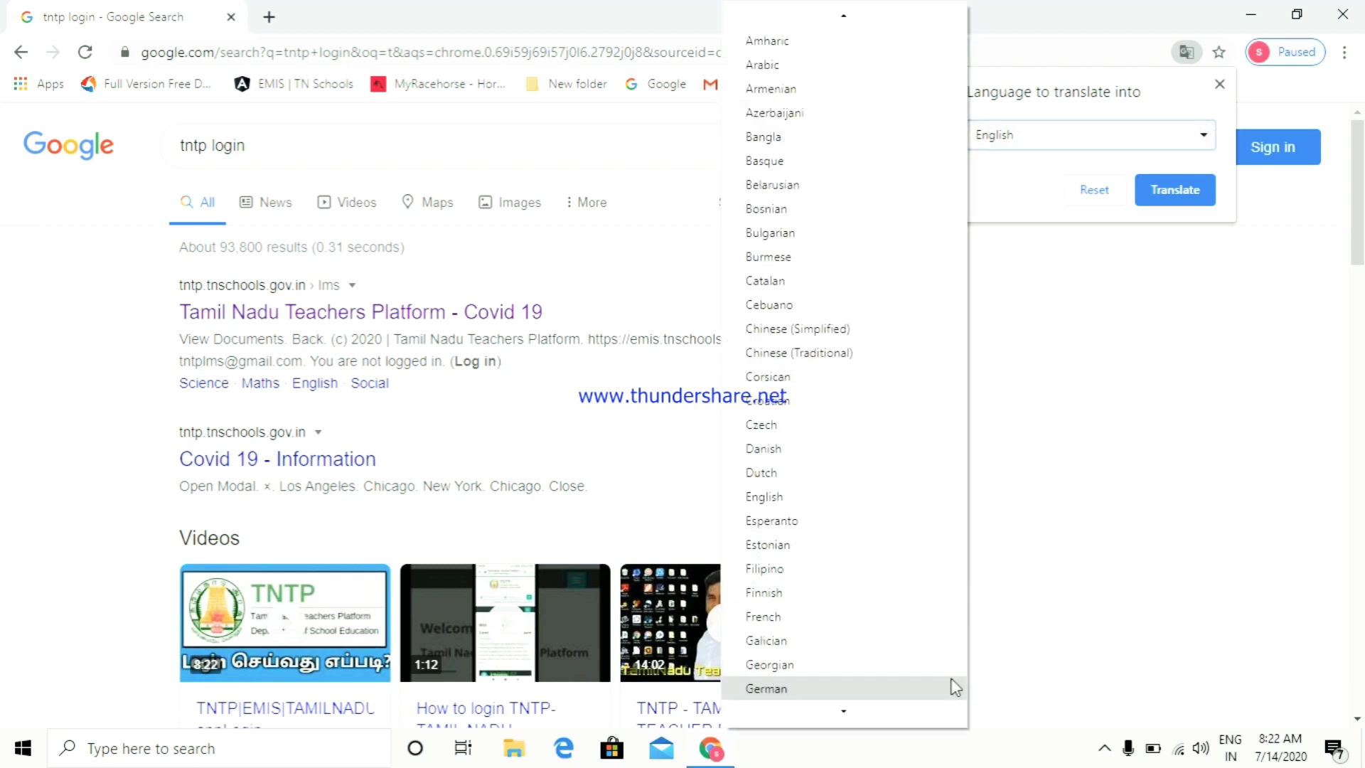
{"action": "scroll", "coordinate": [955, 687], "scroll_direction": "down", "scroll_amount": 4}
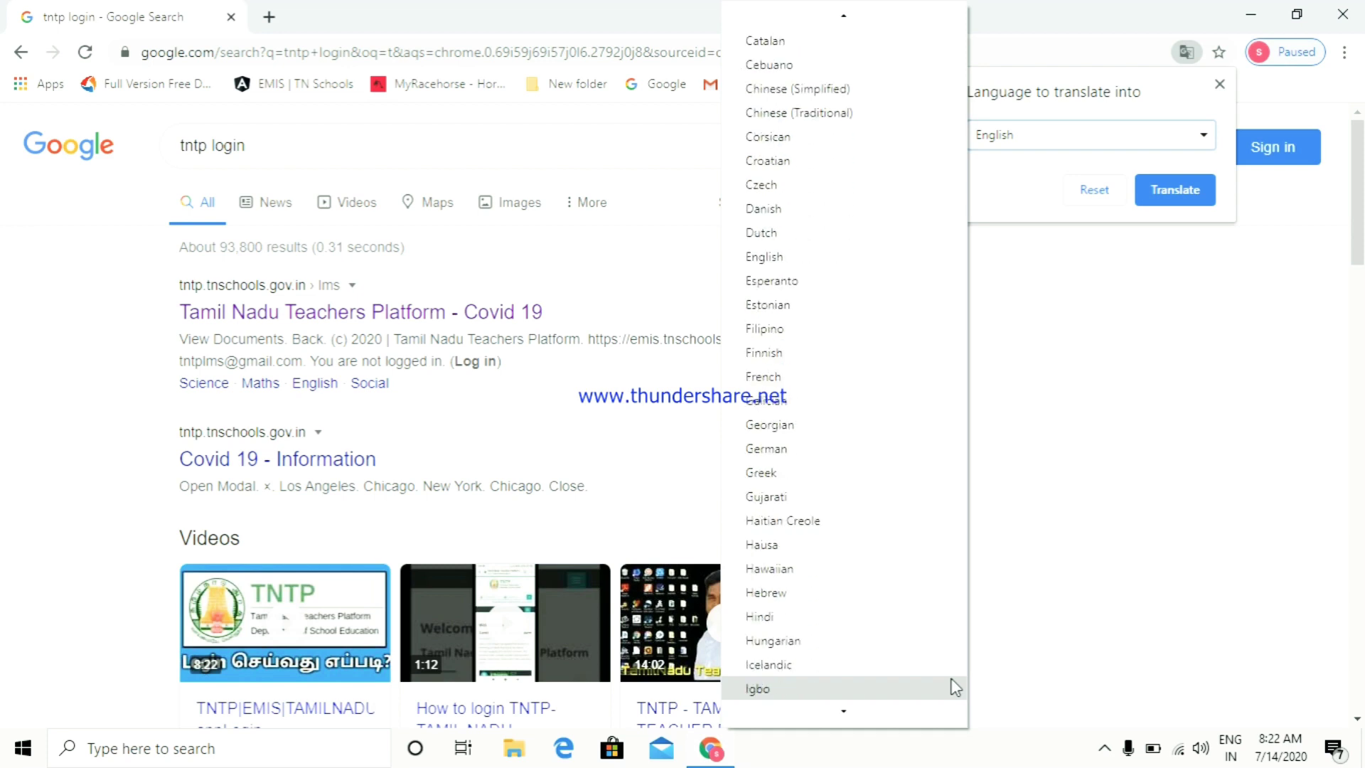
{"action": "scroll", "coordinate": [955, 687], "scroll_direction": "down", "scroll_amount": 4}
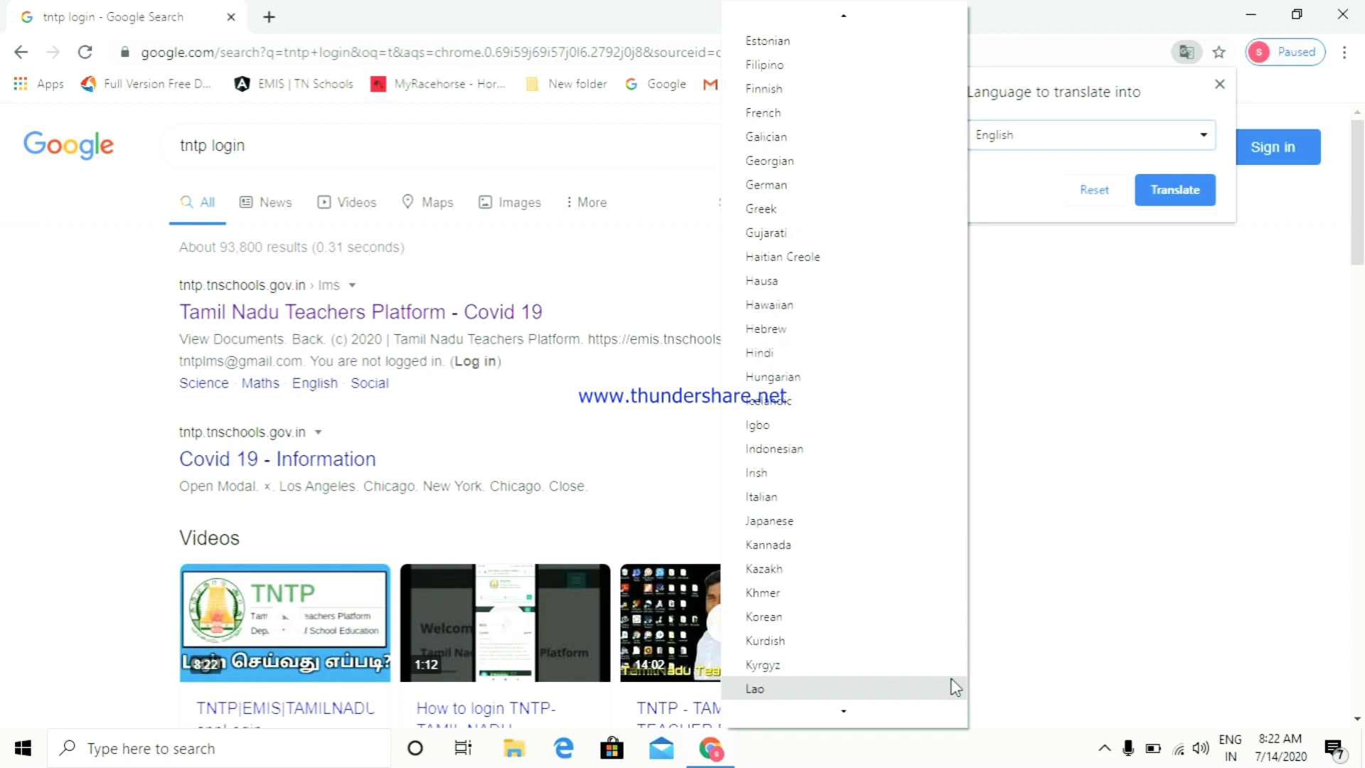
{"action": "scroll", "coordinate": [955, 687], "scroll_direction": "down", "scroll_amount": 10}
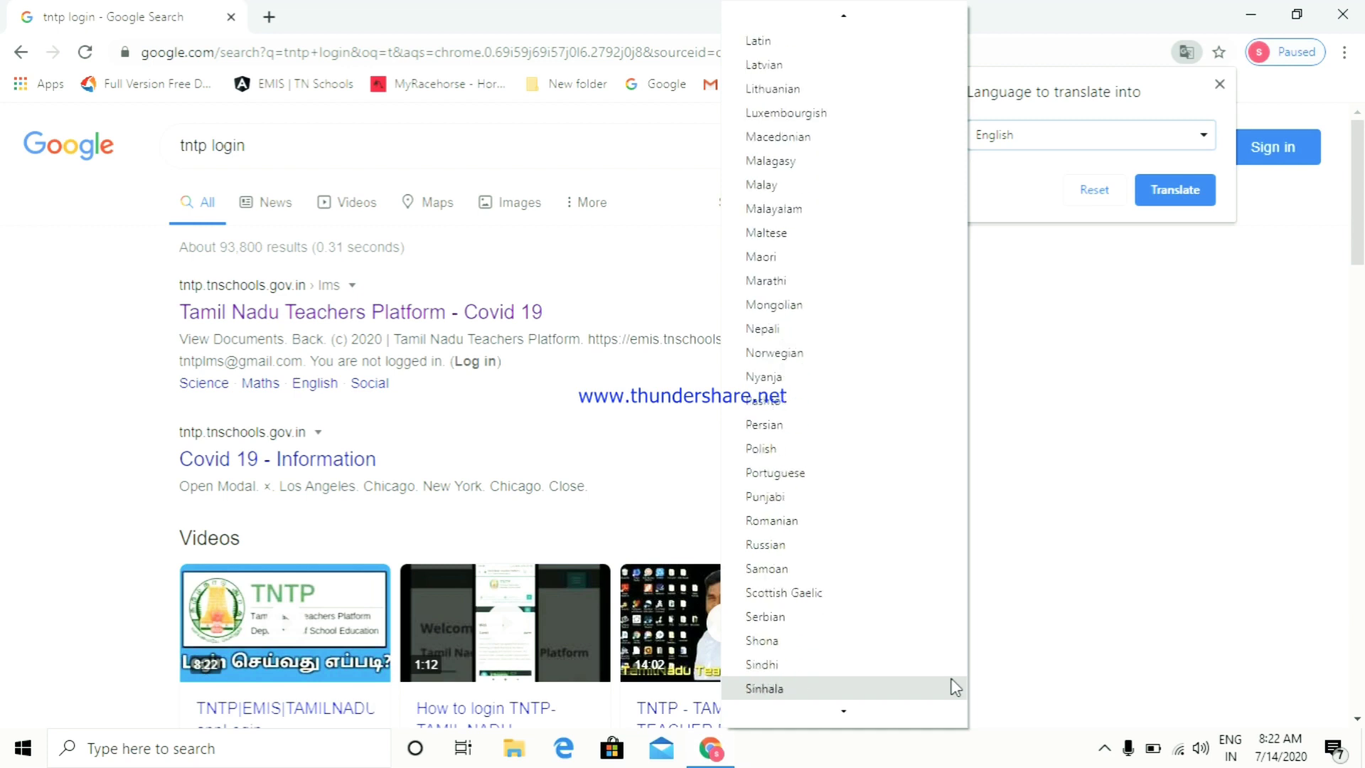
{"action": "type", "text": "az"}
{"action": "key", "text": "Up"}
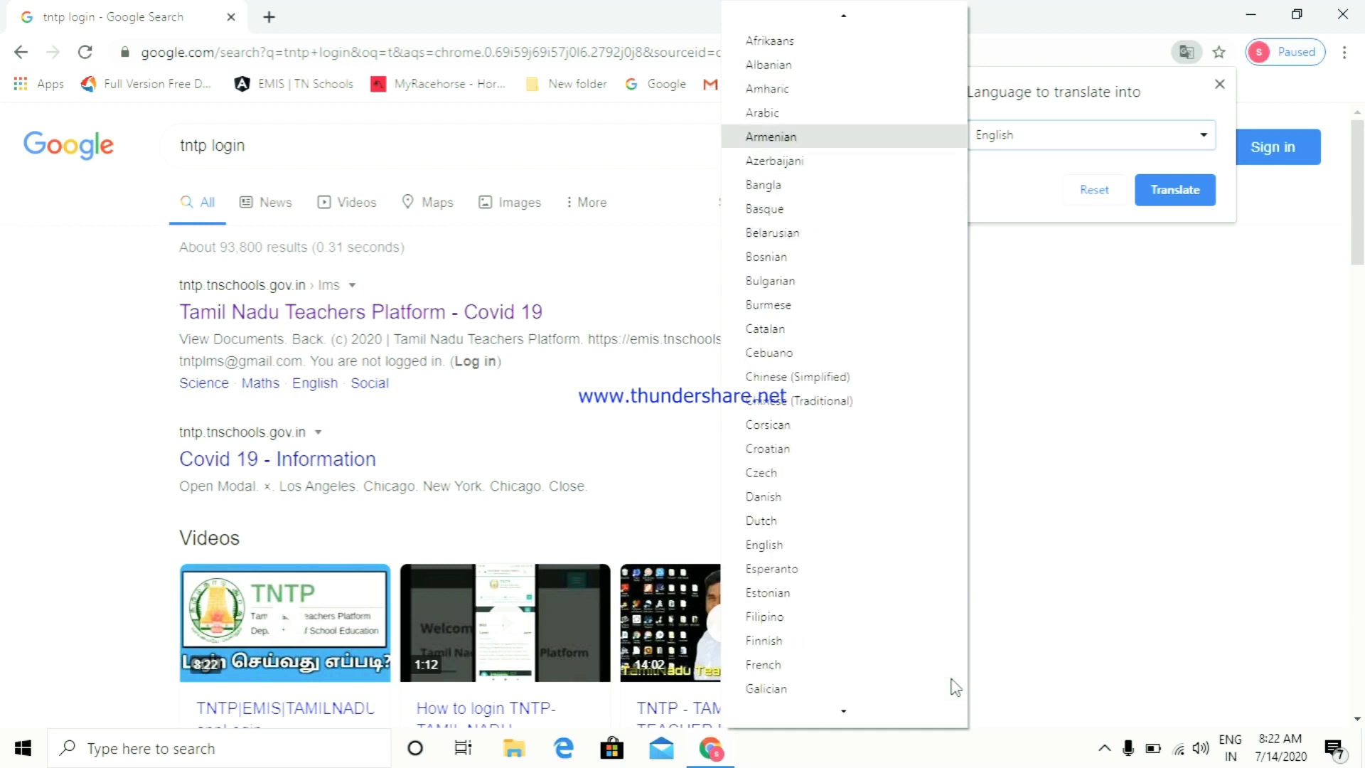
{"action": "type", "text": "urt"}
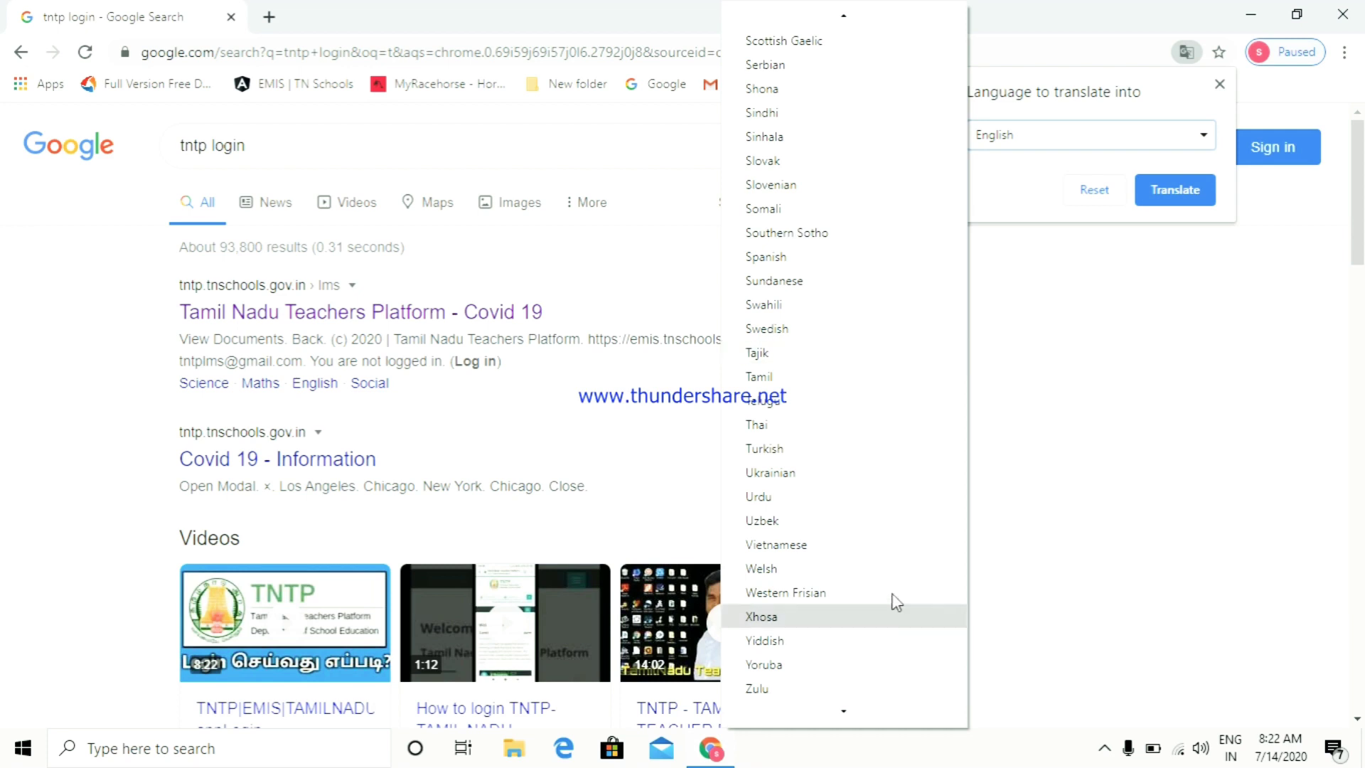
{"action": "left_click", "coordinate": [758, 376]}
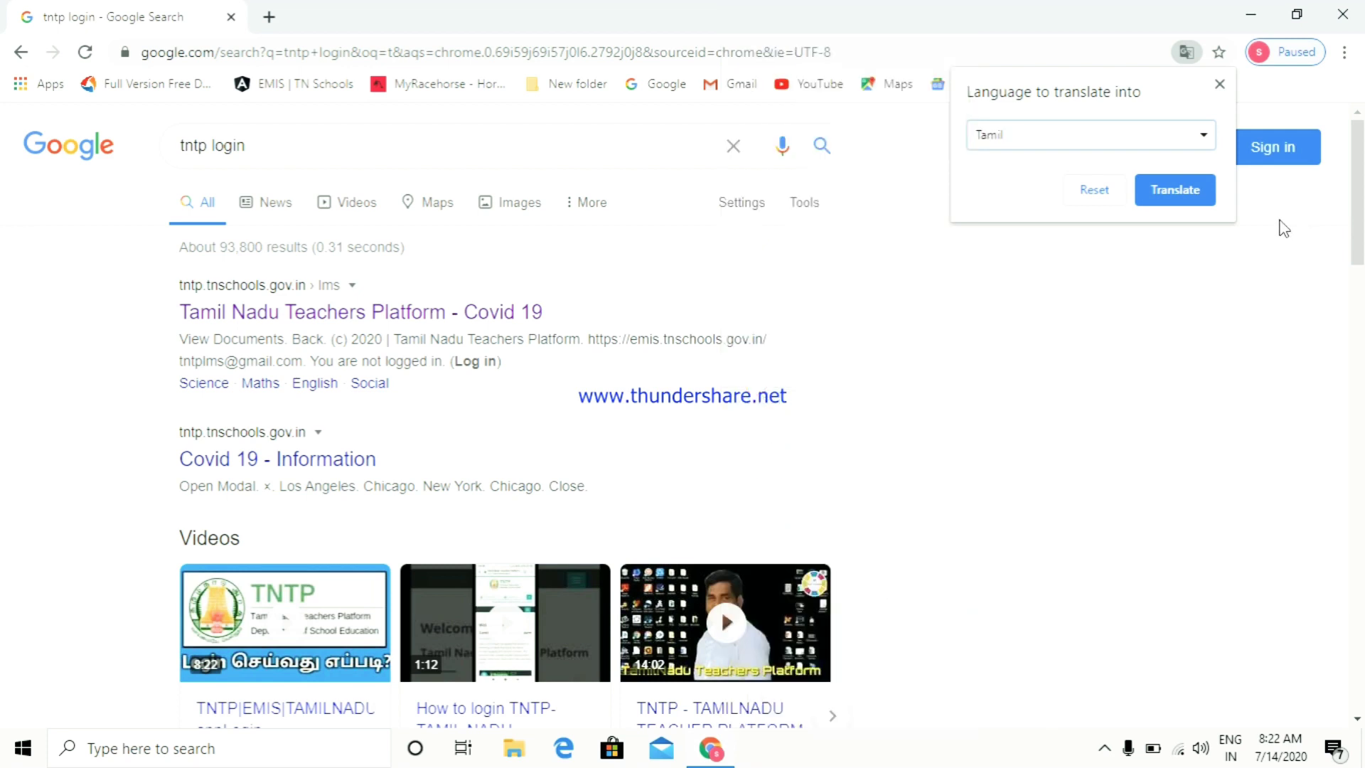
{"action": "left_click", "coordinate": [1178, 198]}
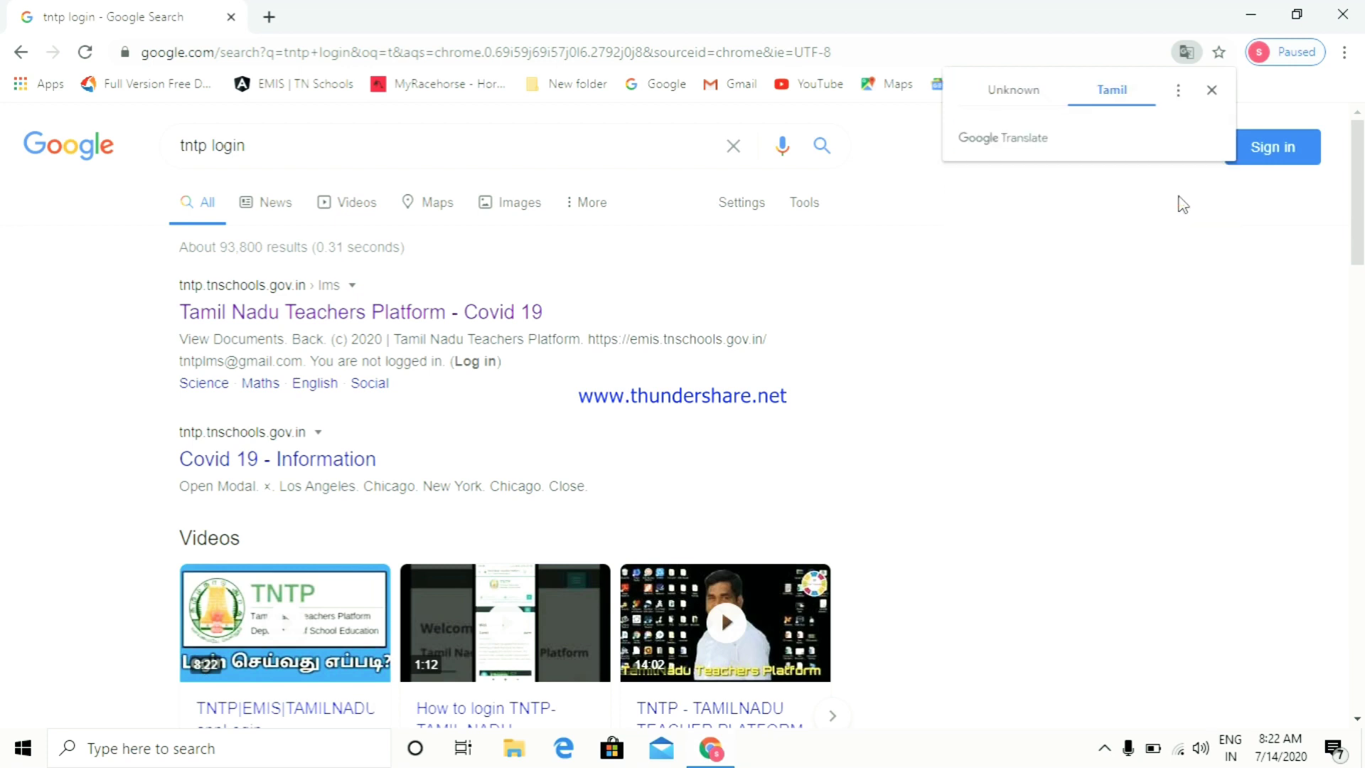